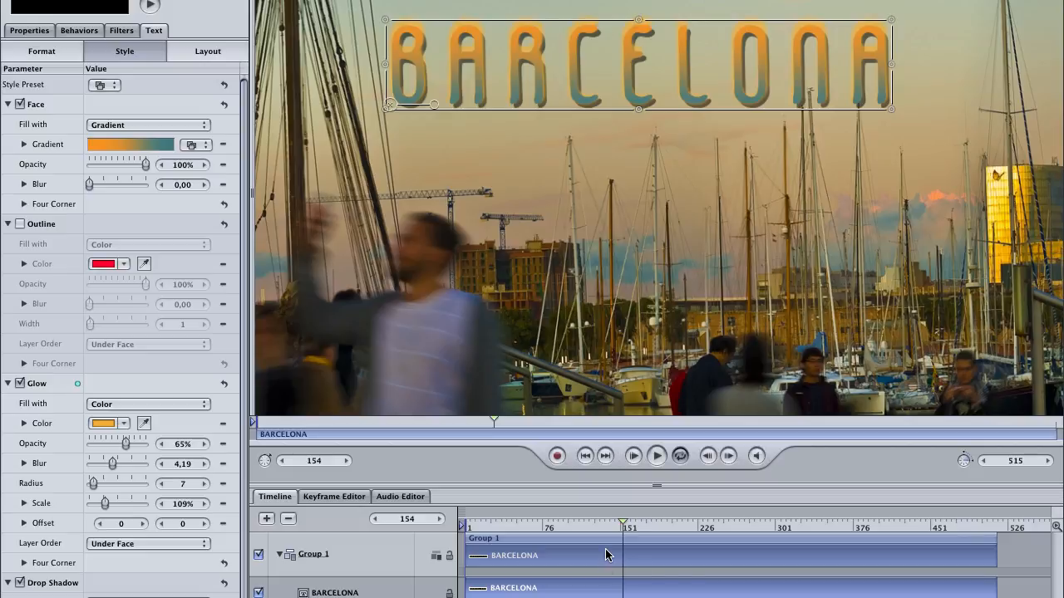
Set the playhead near frame 154 and nudge the BARCELONA title slightly right along the top of the frame.
{"action": "left_click_drag", "start_coordinate": [584, 527], "coordinate": [623, 534]}
{"action": "mouse_move", "coordinate": [623, 534]}
{"action": "left_mouse_down"}
{"action": "mouse_move", "coordinate": [466, 532]}
{"action": "mouse_move", "coordinate": [626, 533]}
{"action": "left_mouse_up"}
{"action": "left_click_drag", "start_coordinate": [625, 533], "coordinate": [623, 533]}
{"action": "left_click_drag", "start_coordinate": [763, 70], "coordinate": [790, 58]}
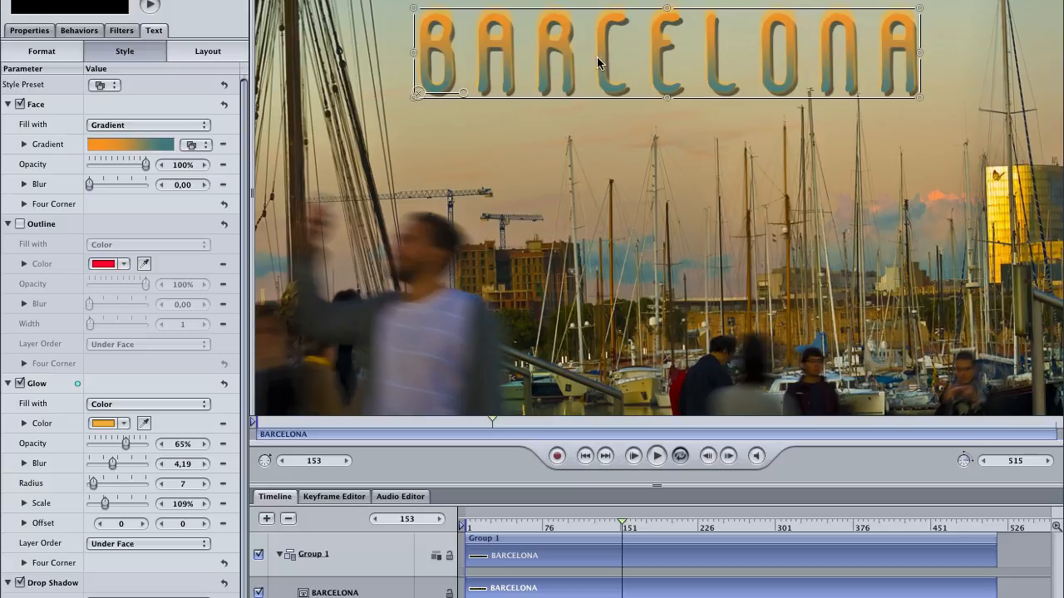
Add a Position keyframe for the BARCELONA title at frame 153 in its transform properties.
{"action": "left_click", "coordinate": [42, 33]}
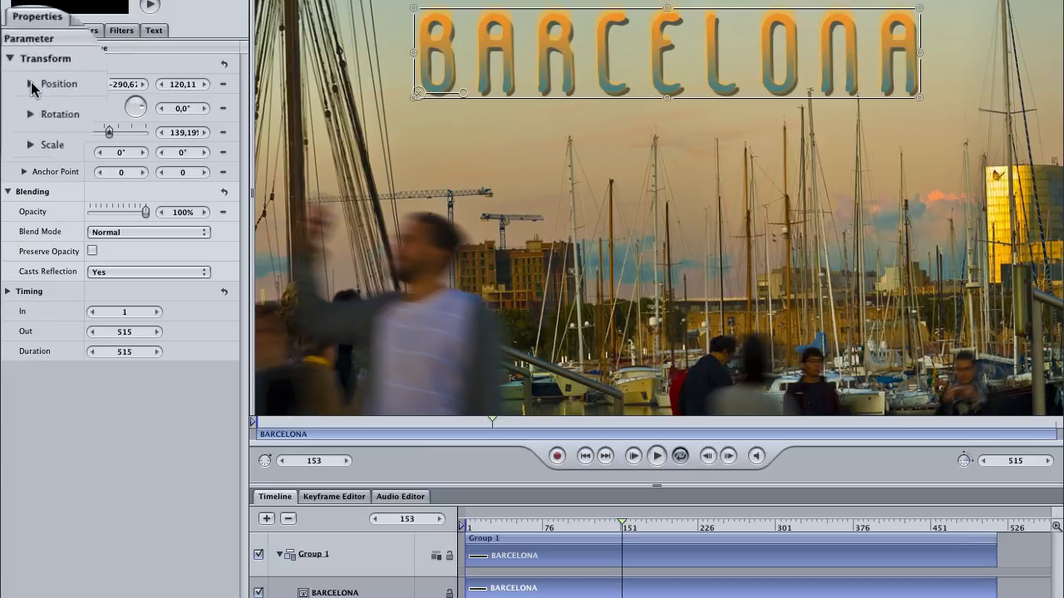
{"action": "left_click", "coordinate": [57, 85]}
{"action": "left_click", "coordinate": [58, 83]}
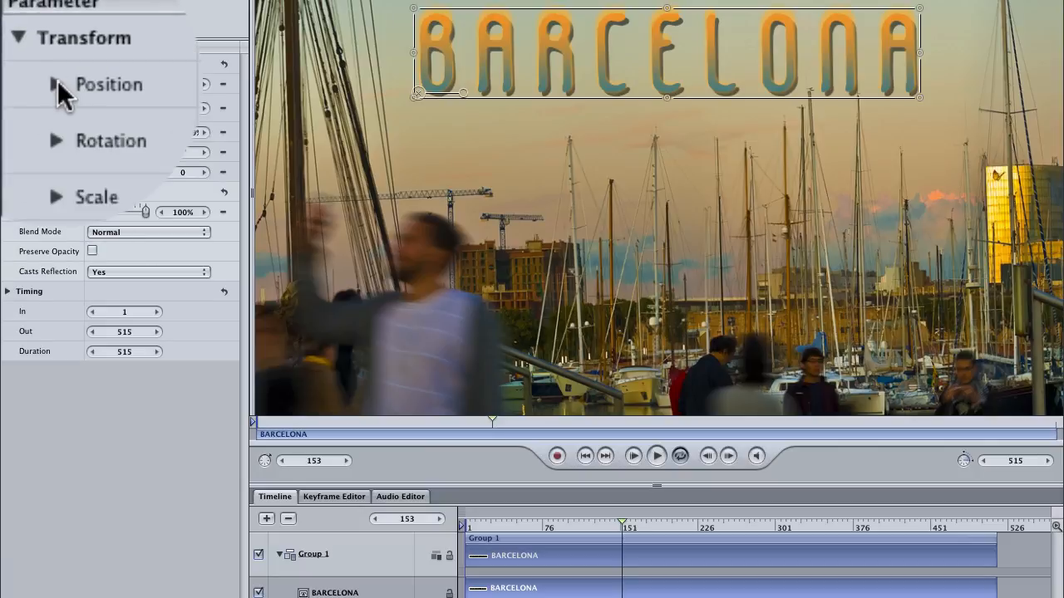
{"action": "left_click", "coordinate": [226, 85]}
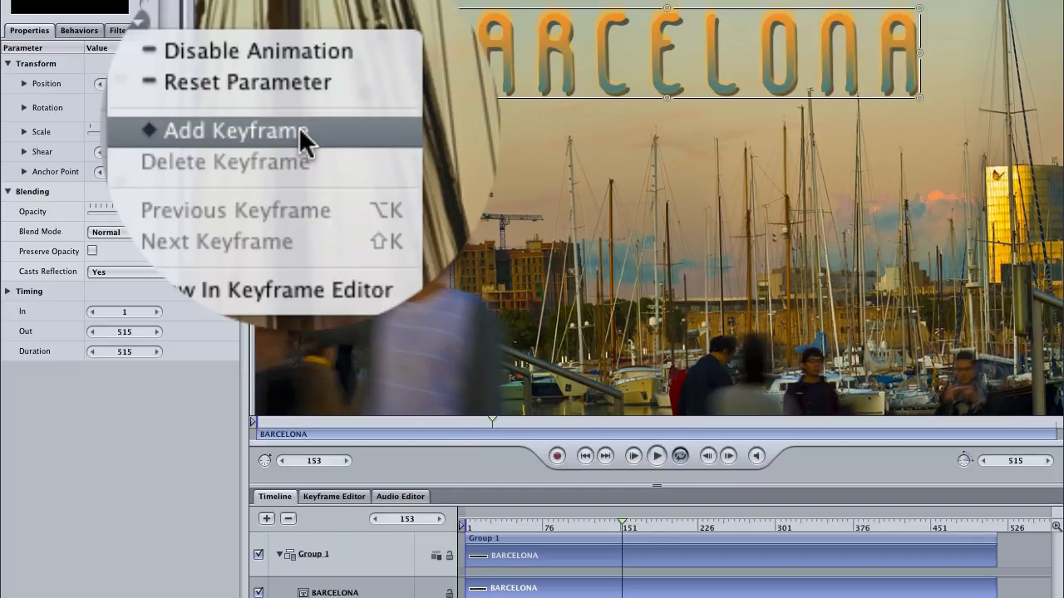
{"action": "left_click", "coordinate": [300, 132]}
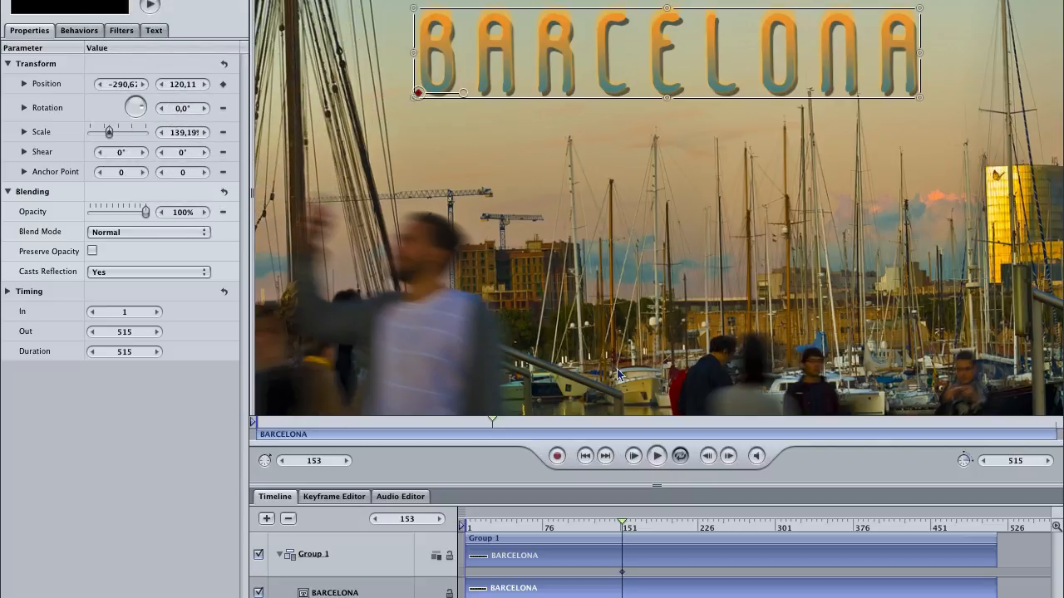
With recording enabled at frame 2, drag the title down to the middle of the frame.
{"action": "left_click", "coordinate": [556, 456]}
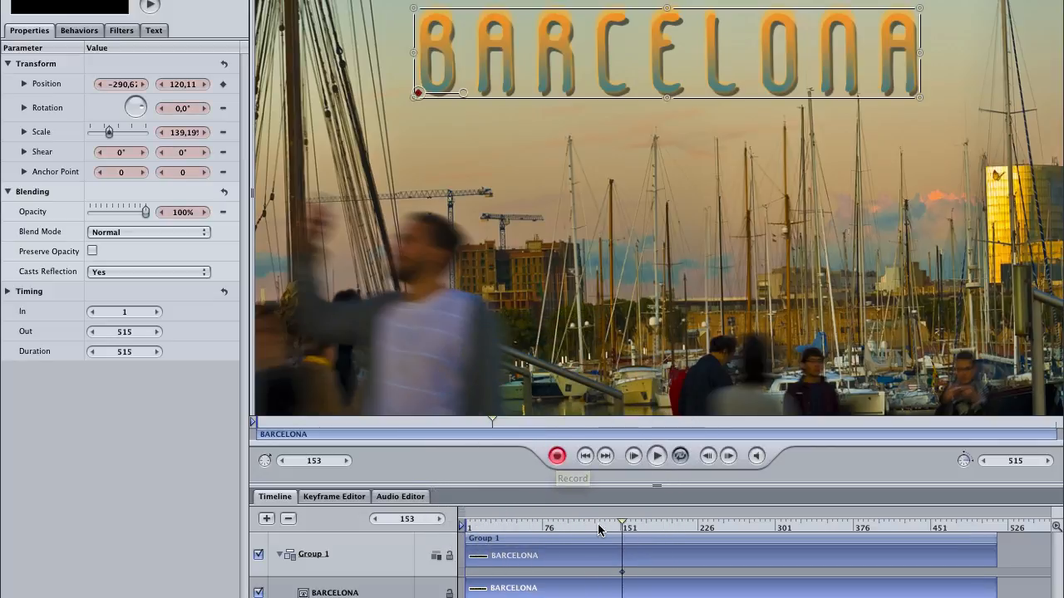
{"action": "left_click", "coordinate": [595, 529]}
{"action": "left_click_drag", "start_coordinate": [595, 530], "coordinate": [466, 529]}
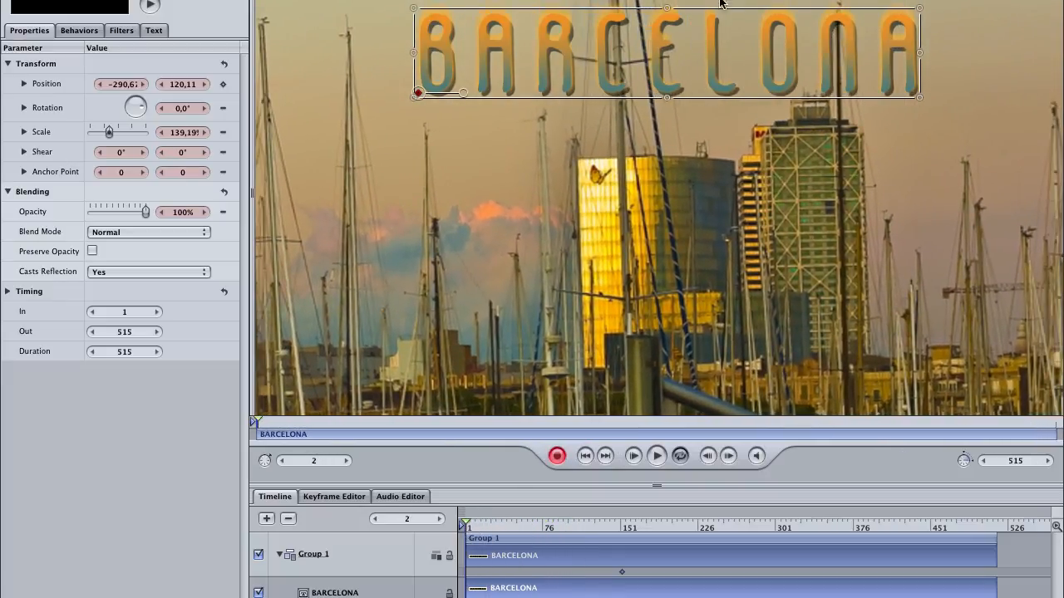
{"action": "left_click_drag", "start_coordinate": [728, 38], "coordinate": [732, 229]}
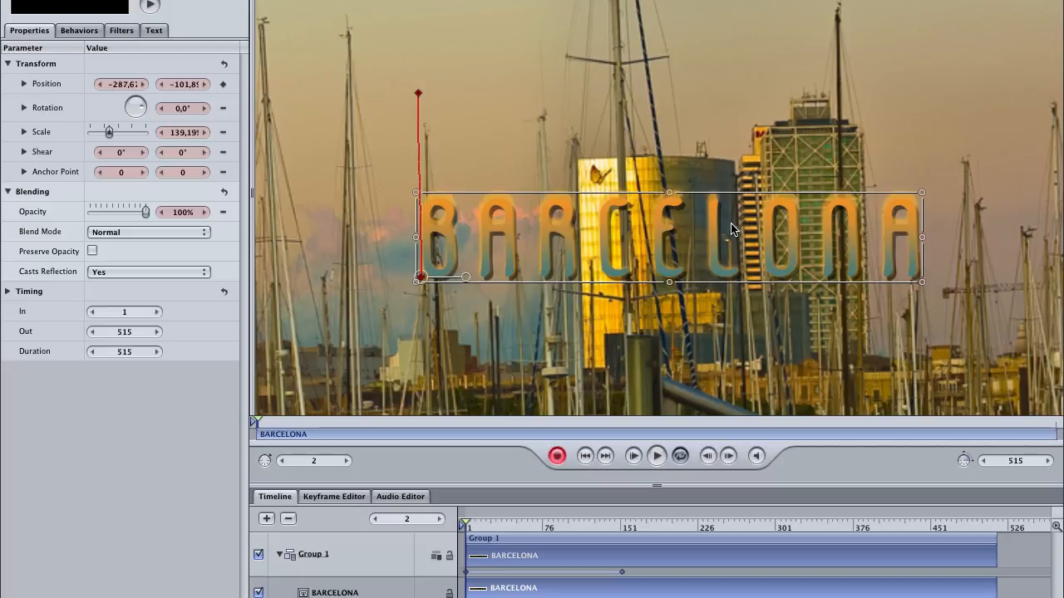
{"action": "left_click_drag", "start_coordinate": [731, 229], "coordinate": [731, 210]}
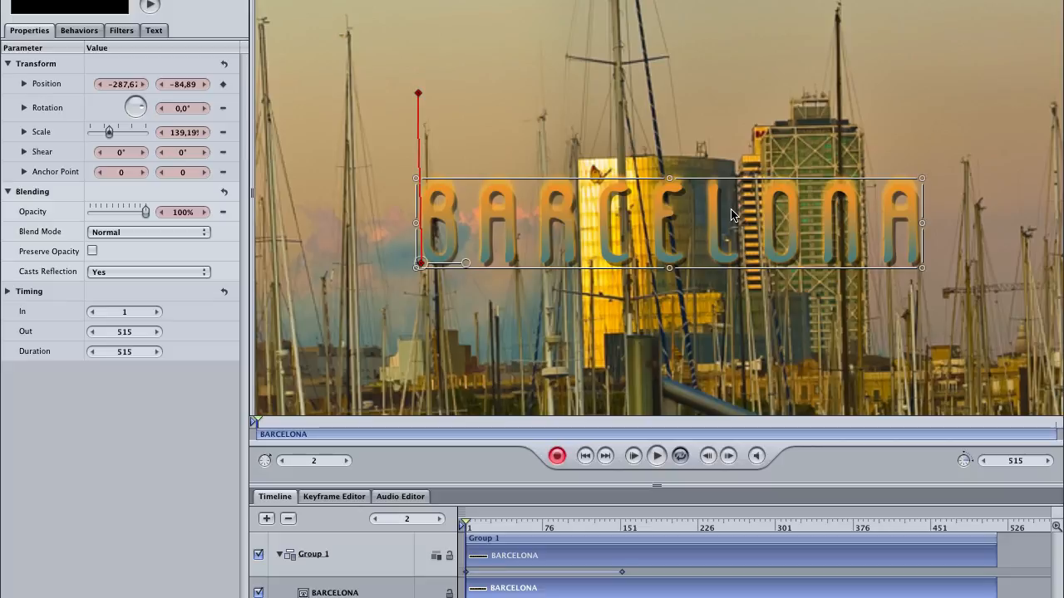
{"action": "left_click_drag", "start_coordinate": [731, 214], "coordinate": [730, 215]}
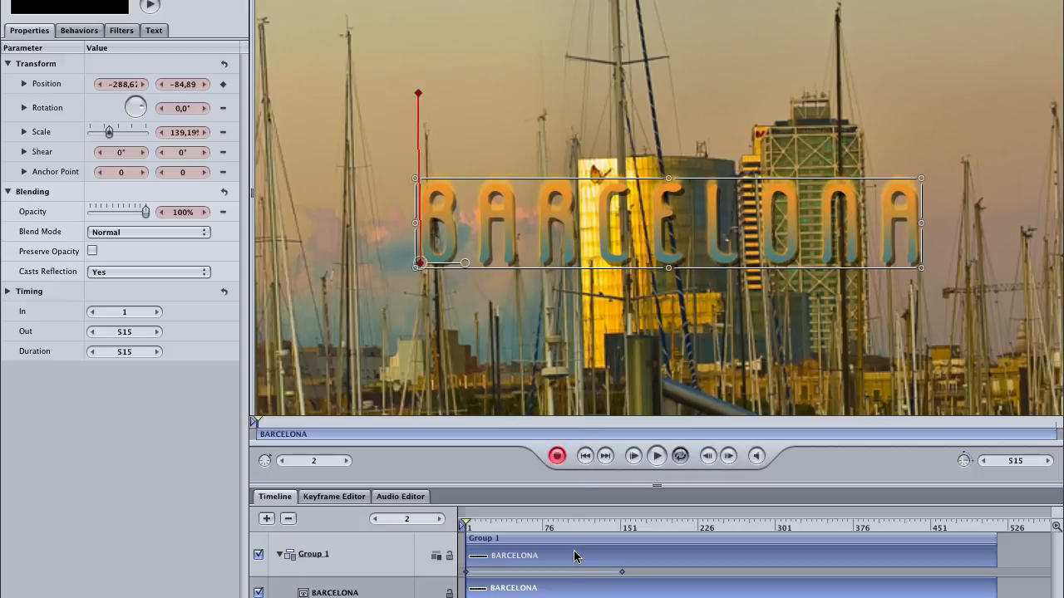
Preview the title's position animation by playing and scrubbing the timeline between the start and frame 153.
{"action": "left_click_drag", "start_coordinate": [573, 526], "coordinate": [466, 531]}
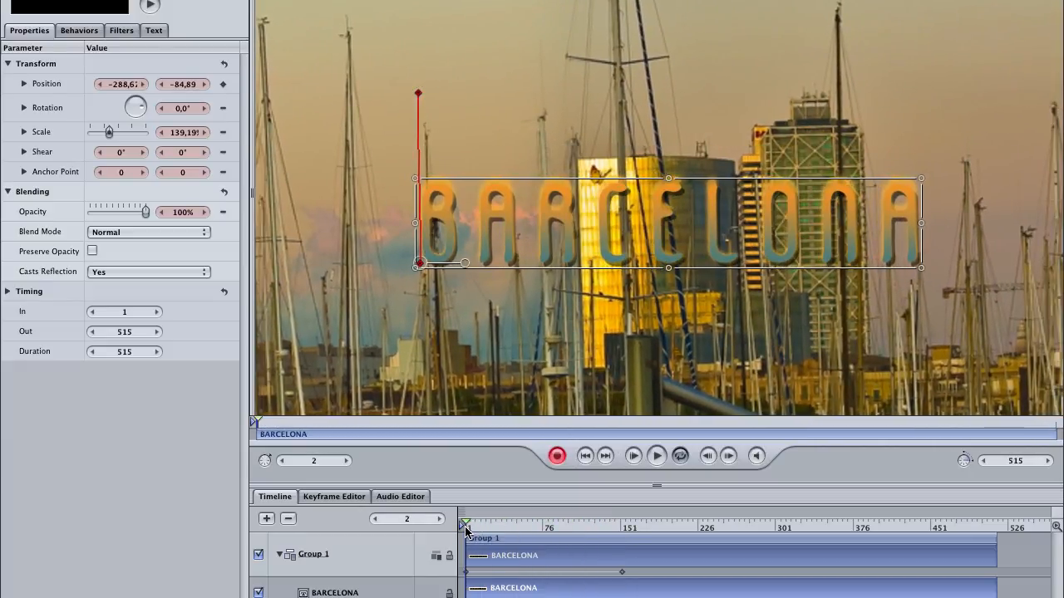
{"action": "key", "text": "space"}
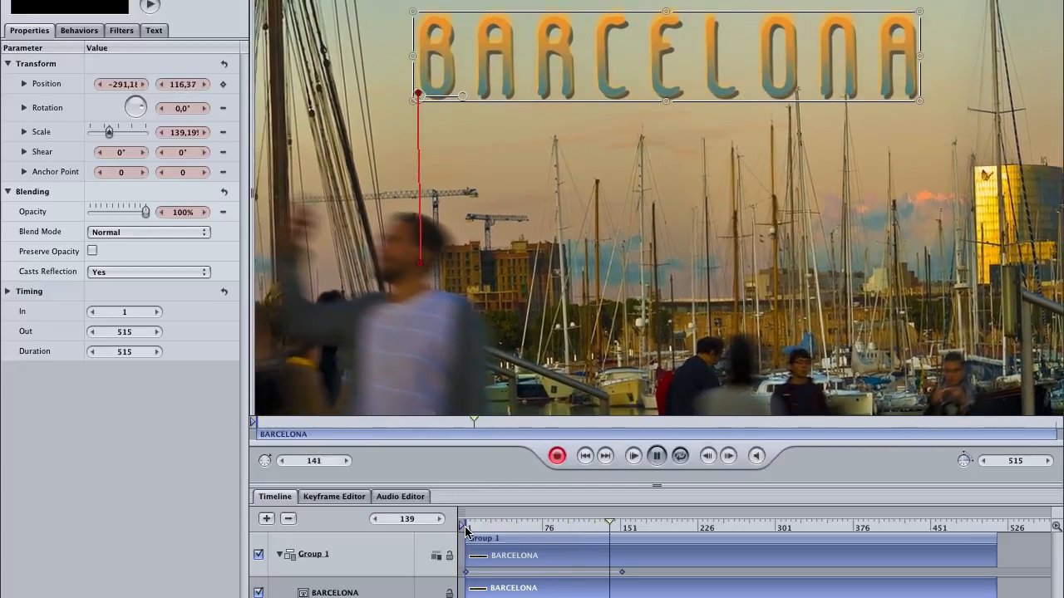
{"action": "key", "text": "space"}
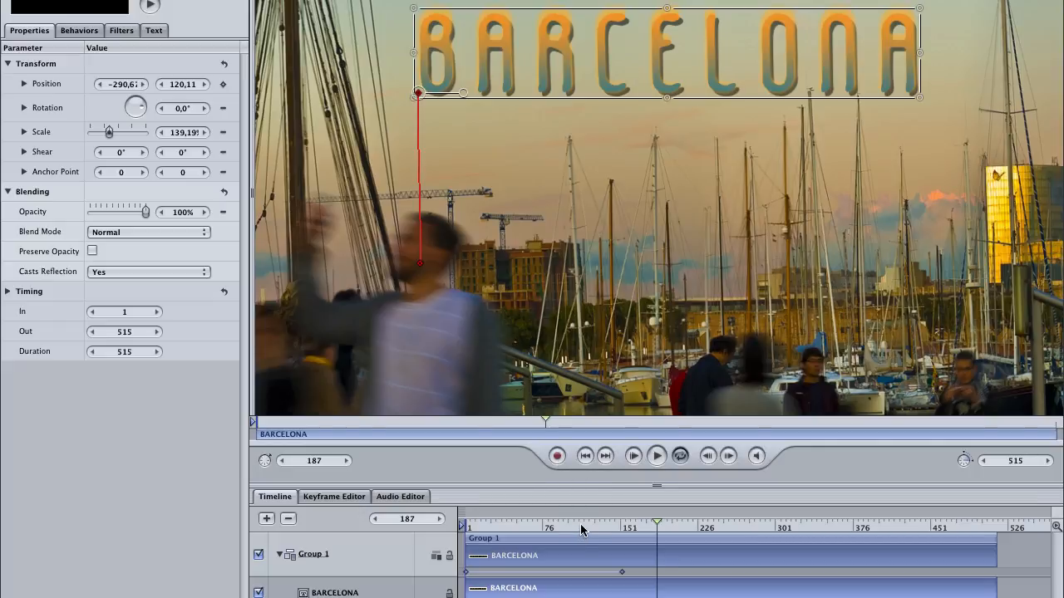
{"action": "left_click_drag", "start_coordinate": [582, 531], "coordinate": [624, 530]}
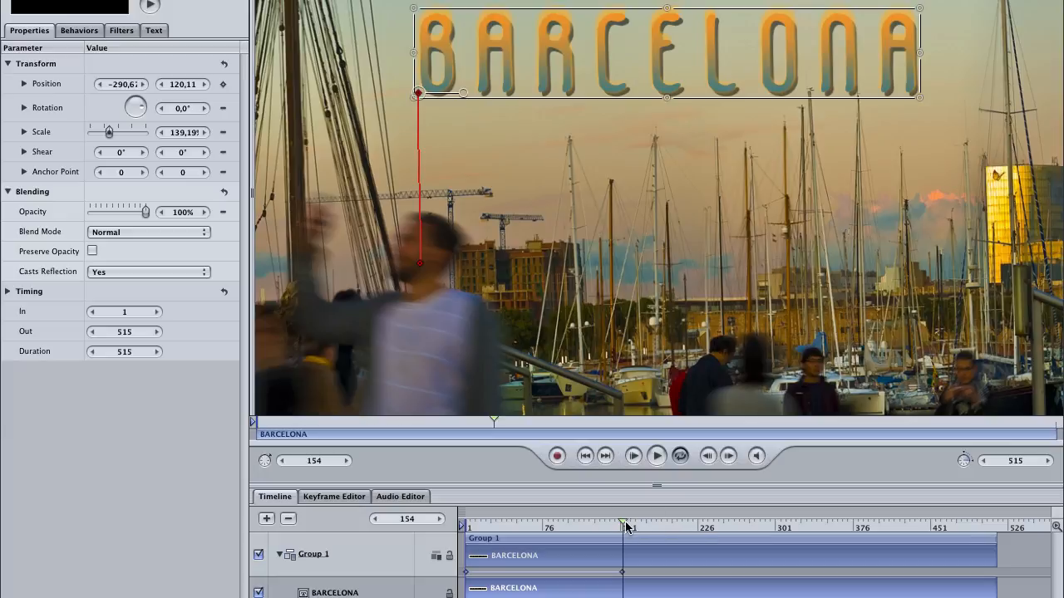
{"action": "mouse_move", "coordinate": [627, 526]}
{"action": "left_mouse_down"}
{"action": "mouse_move", "coordinate": [466, 524]}
{"action": "mouse_move", "coordinate": [623, 526]}
{"action": "left_mouse_up"}
{"action": "left_click_drag", "start_coordinate": [571, 523], "coordinate": [463, 528]}
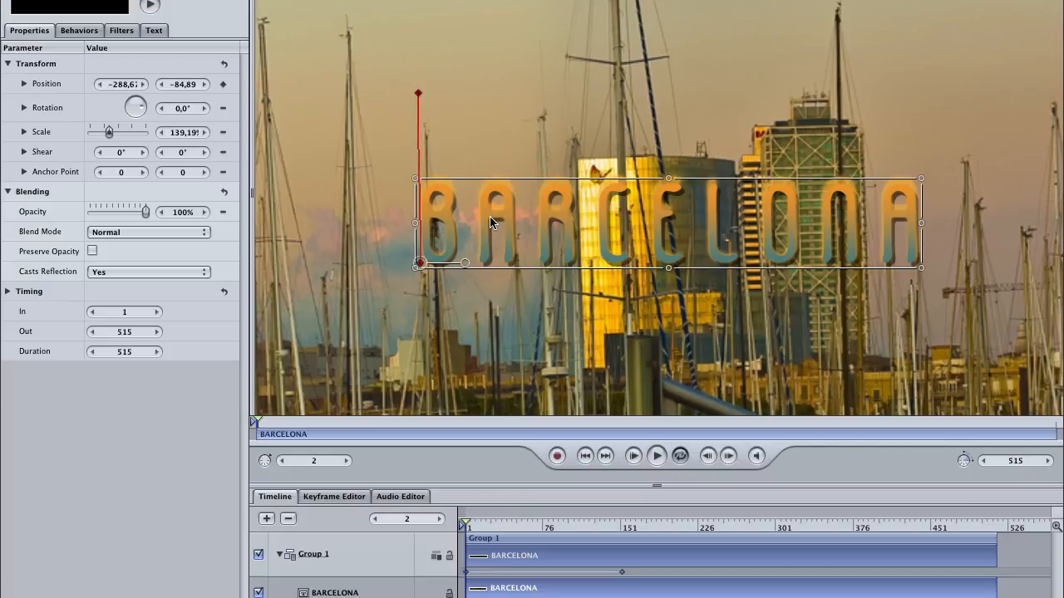
{"action": "left_click", "coordinate": [586, 525]}
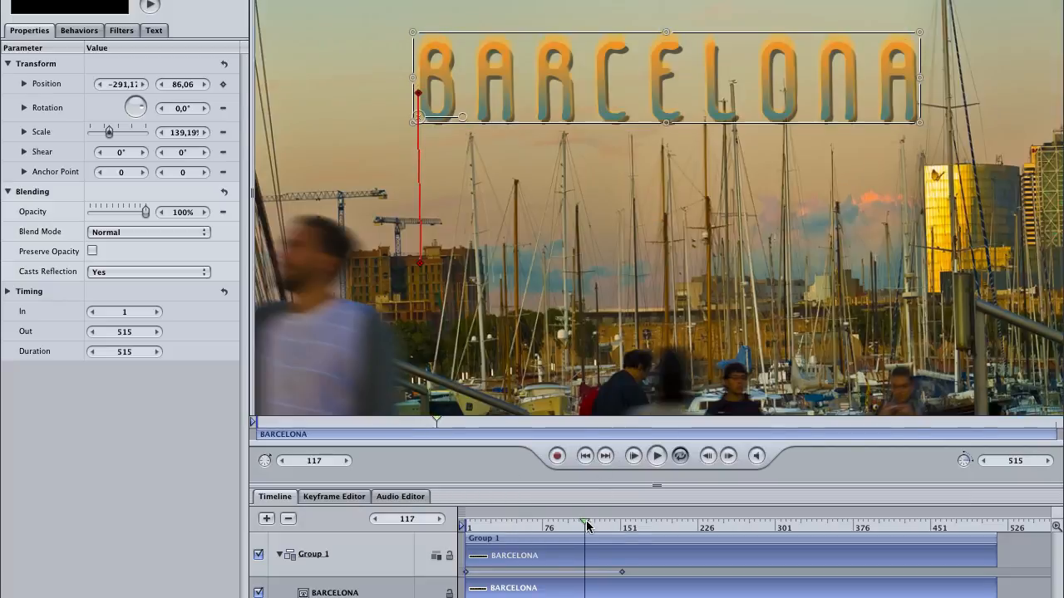
{"action": "left_click_drag", "start_coordinate": [586, 525], "coordinate": [624, 530]}
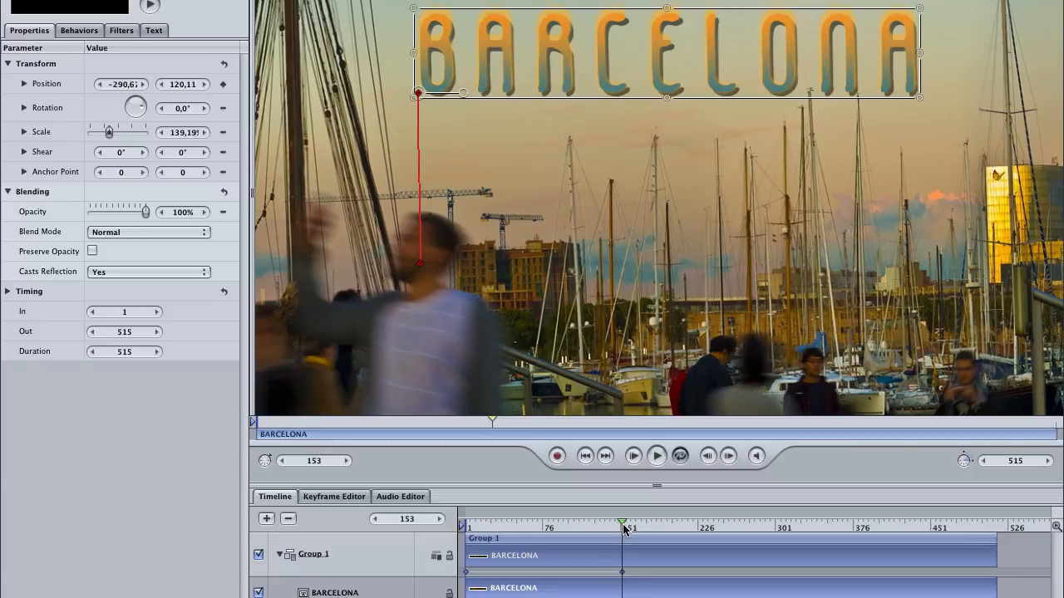
{"action": "left_click_drag", "start_coordinate": [624, 531], "coordinate": [626, 531]}
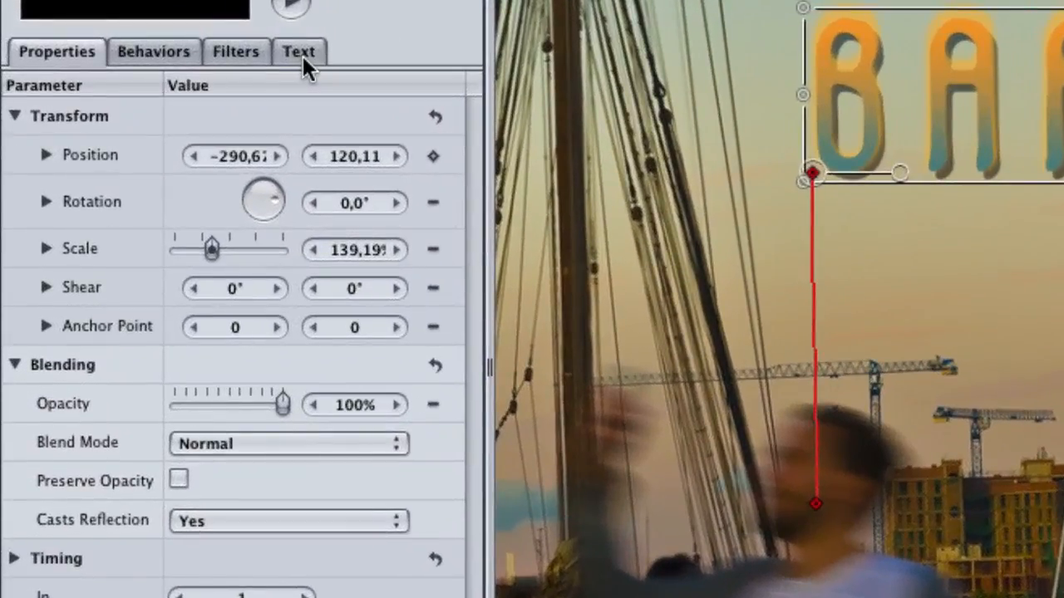
Add a keyframe to the title face's Gradient at frame 154.
{"action": "left_click", "coordinate": [295, 54]}
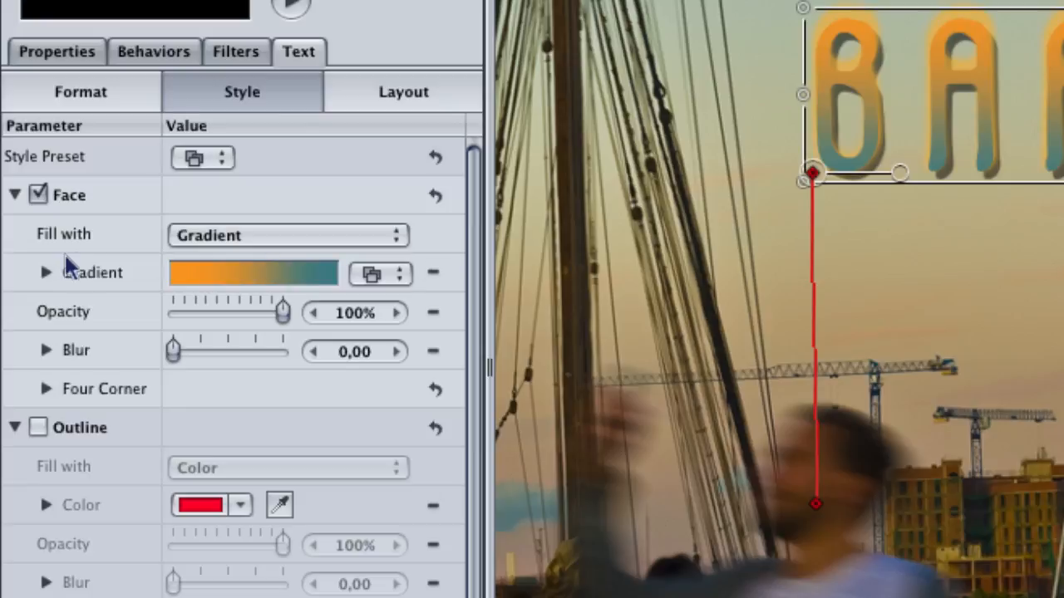
{"action": "left_click", "coordinate": [441, 274]}
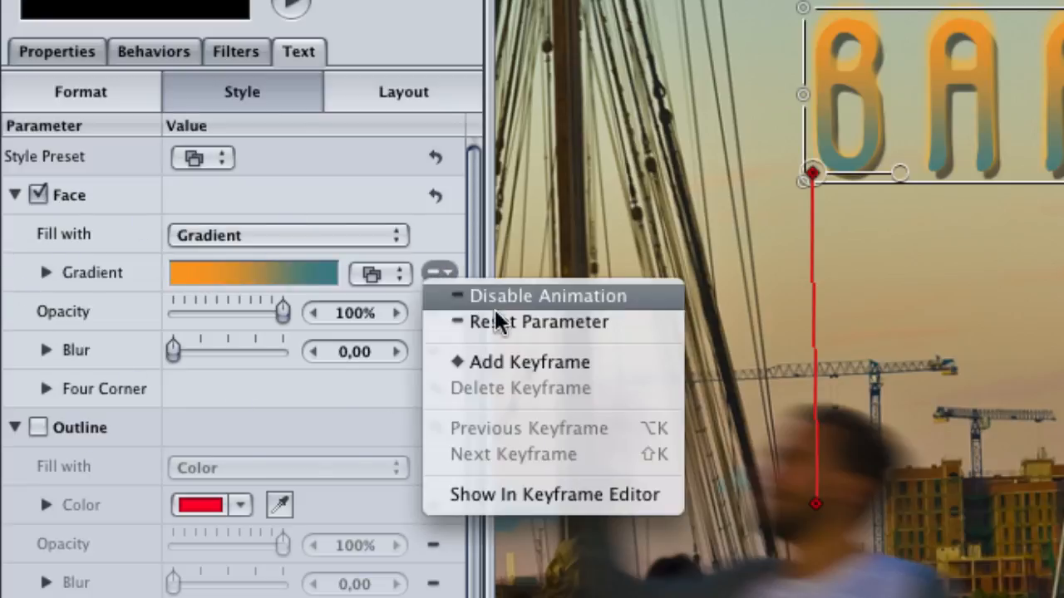
{"action": "left_click", "coordinate": [522, 361]}
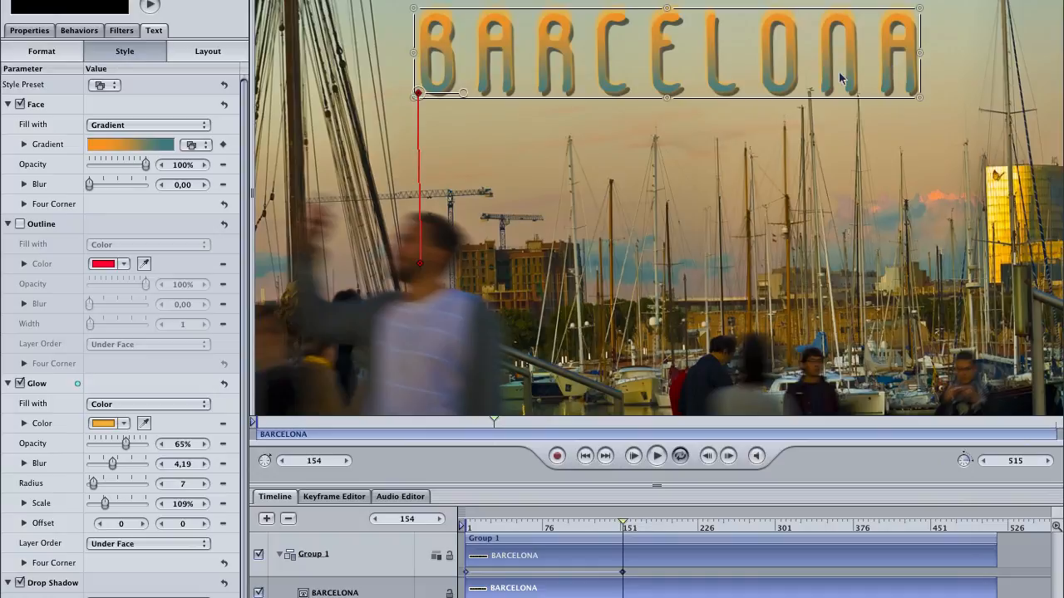
At frame 1 with recording on, sample a teal-blue from the scene as the gradient's start colour.
{"action": "left_click_drag", "start_coordinate": [585, 530], "coordinate": [463, 526]}
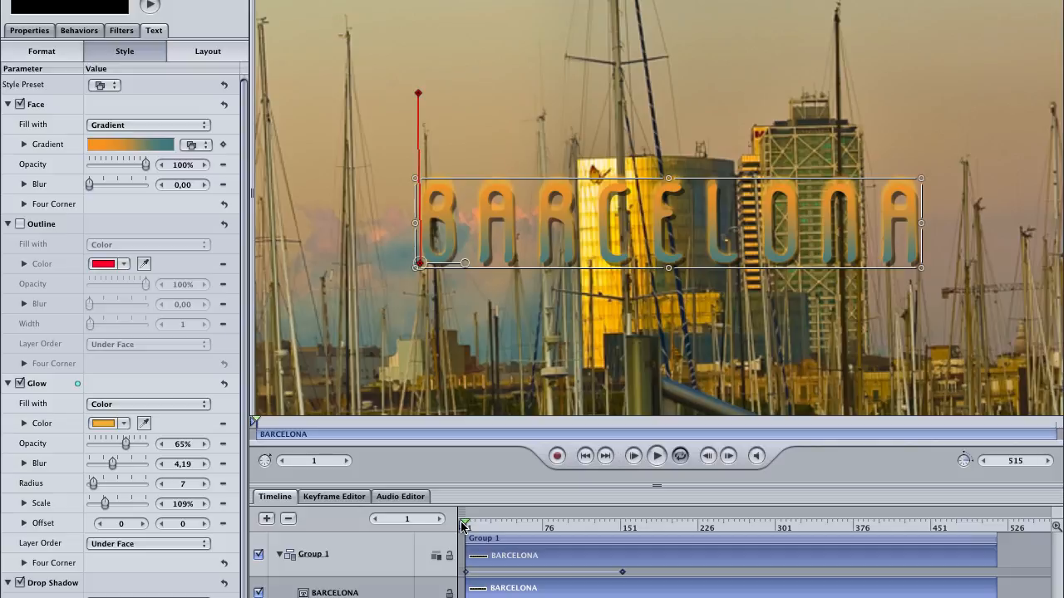
{"action": "left_click", "coordinate": [557, 456]}
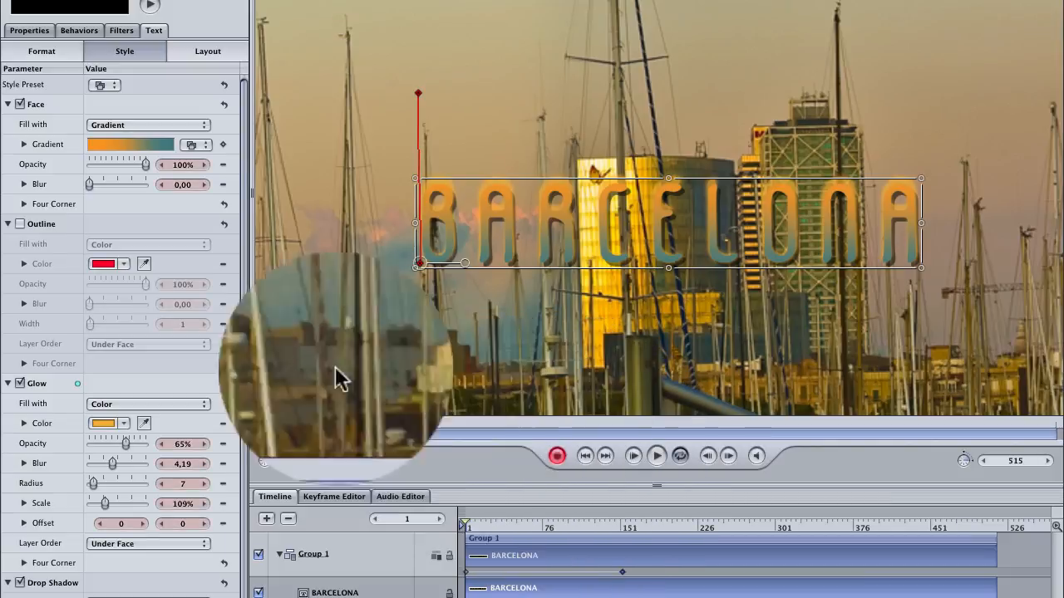
{"action": "left_click", "coordinate": [25, 146]}
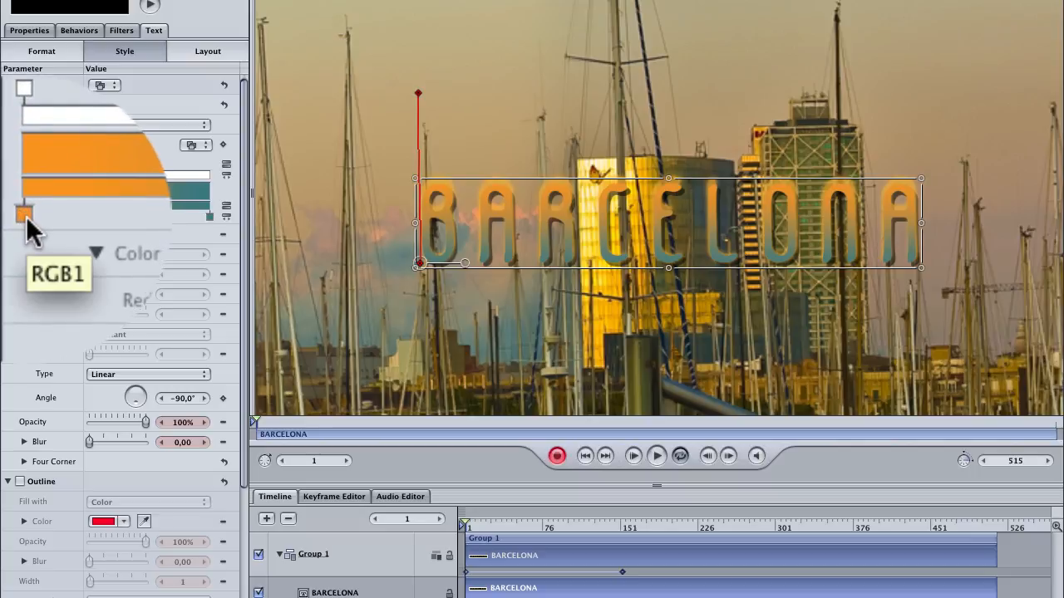
{"action": "left_click", "coordinate": [26, 216]}
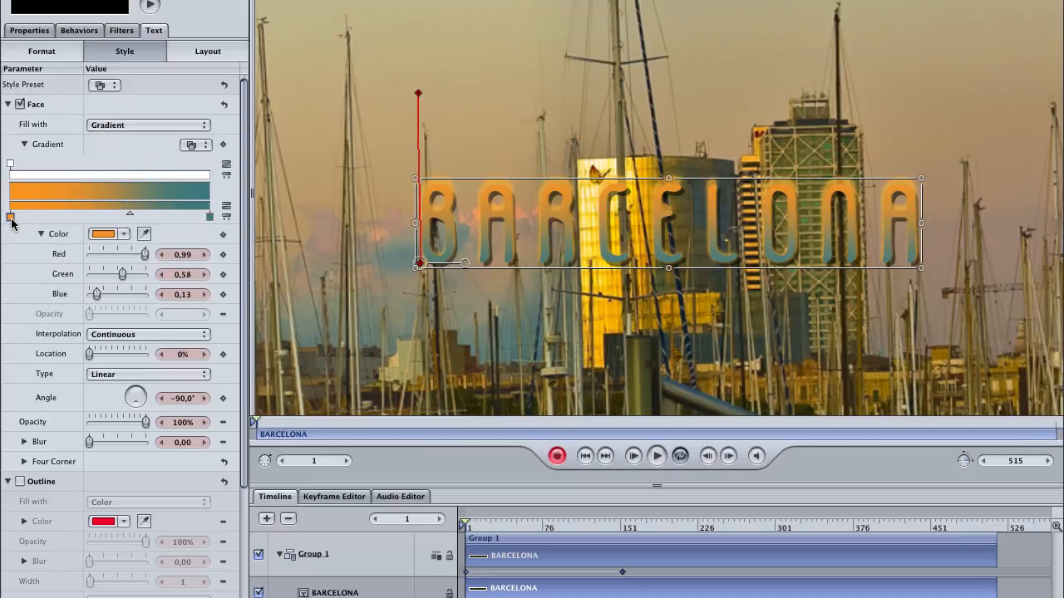
{"action": "left_click", "coordinate": [146, 235]}
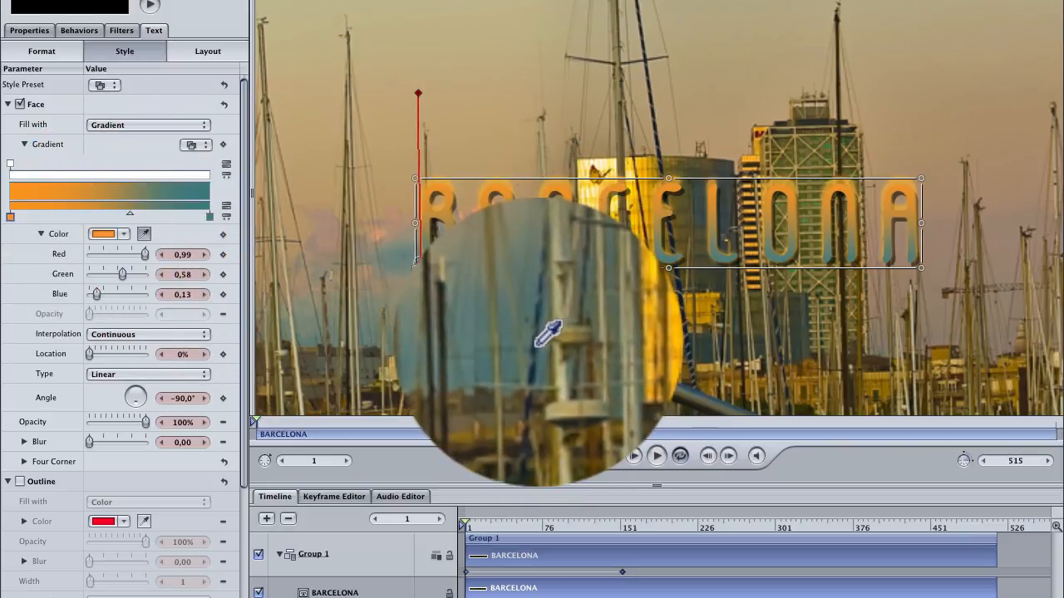
{"action": "left_click", "coordinate": [537, 341]}
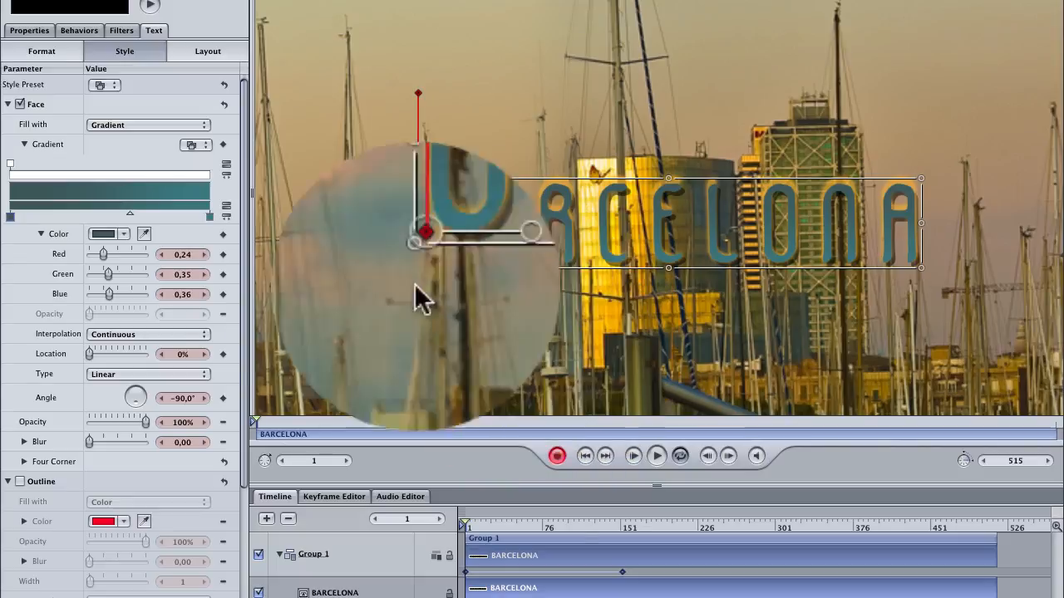
Sample an orange tone from the scene as the gradient's end colour.
{"action": "left_click", "coordinate": [211, 215]}
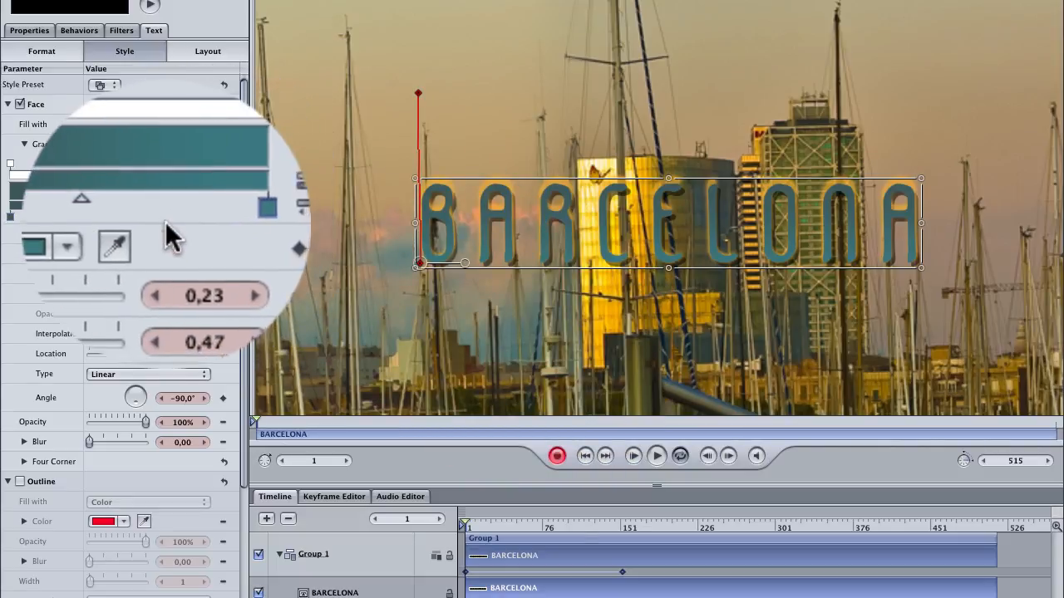
{"action": "left_click", "coordinate": [144, 232]}
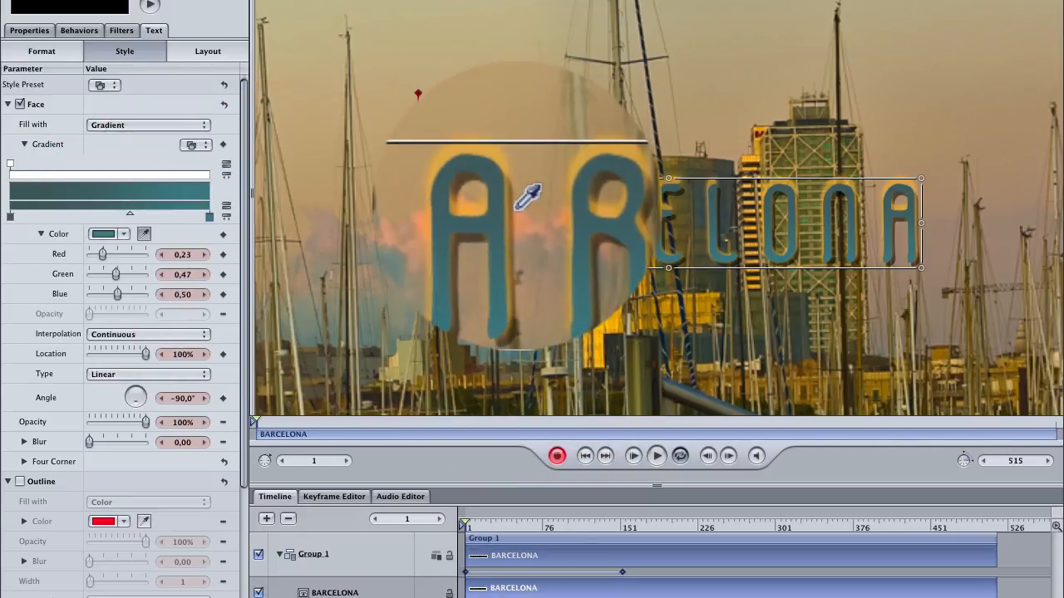
{"action": "left_click", "coordinate": [517, 211]}
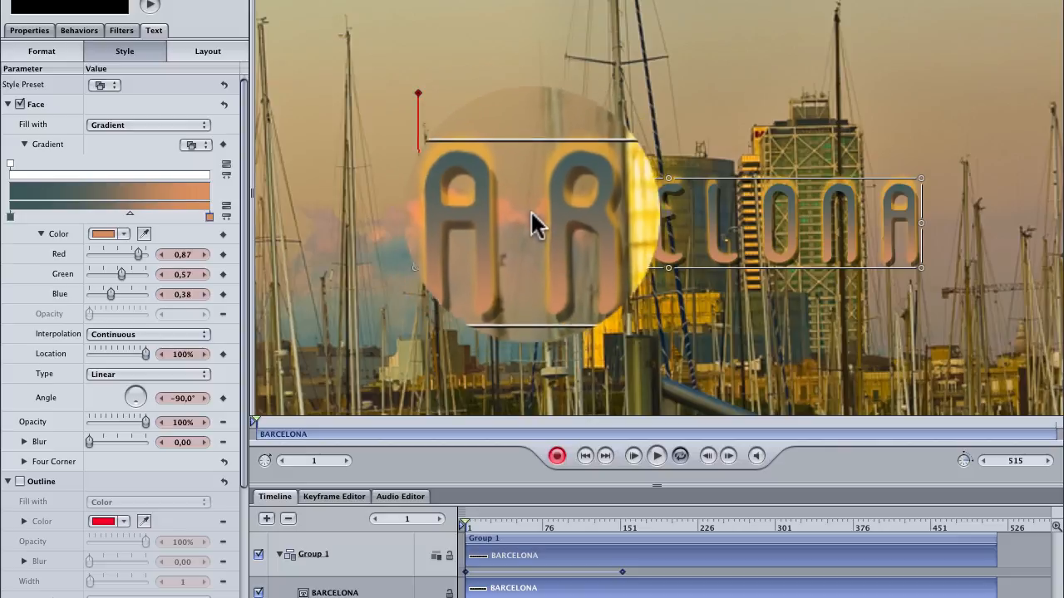
{"action": "left_click", "coordinate": [531, 211]}
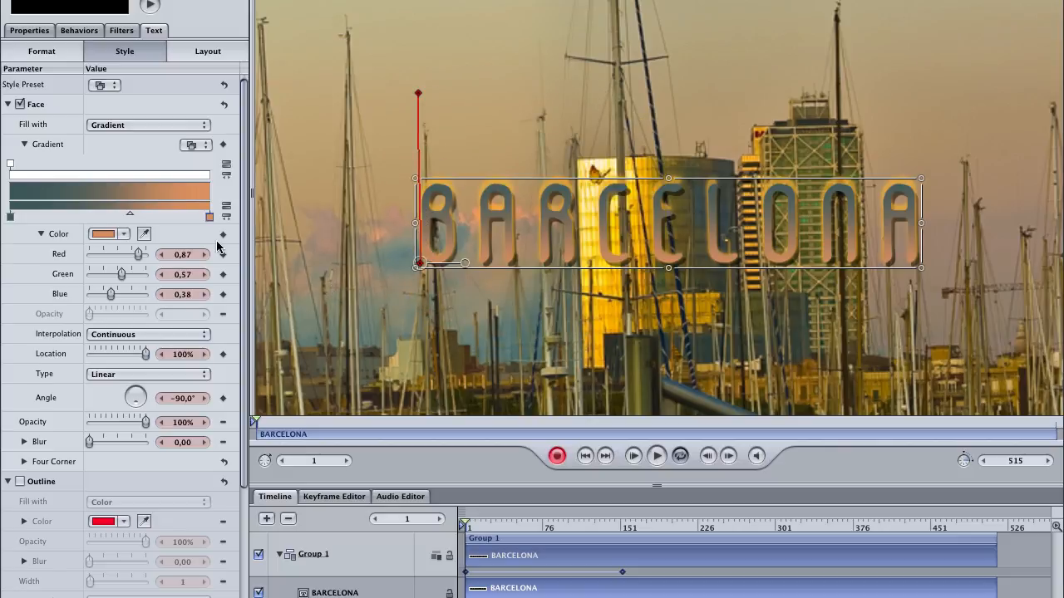
Adjust the gradient's end colour to a brighter red using the colour wheel and brightness slider.
{"action": "double_click", "coordinate": [208, 217]}
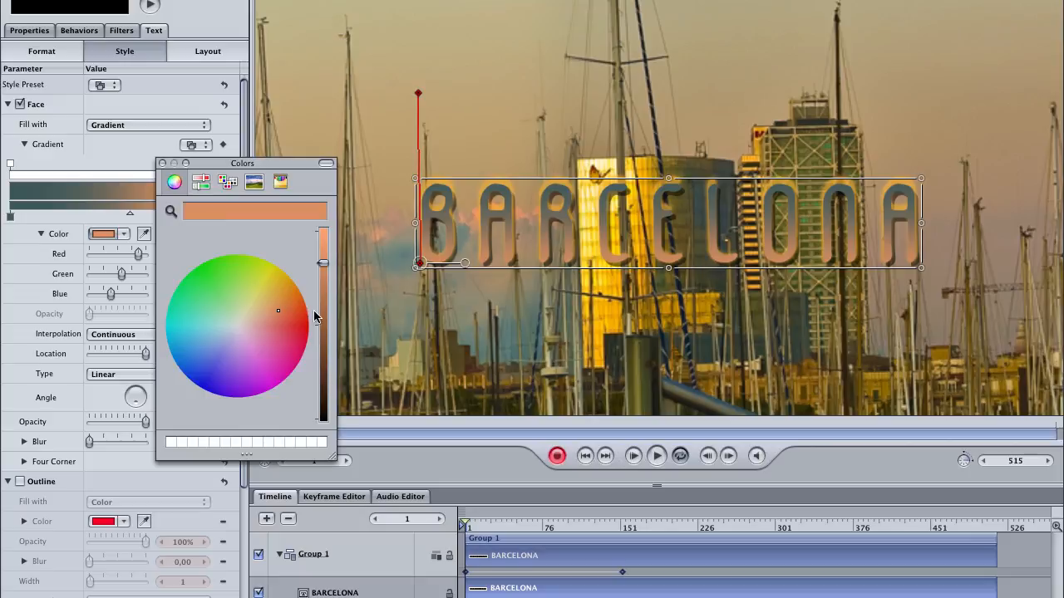
{"action": "left_click_drag", "start_coordinate": [323, 263], "coordinate": [322, 272]}
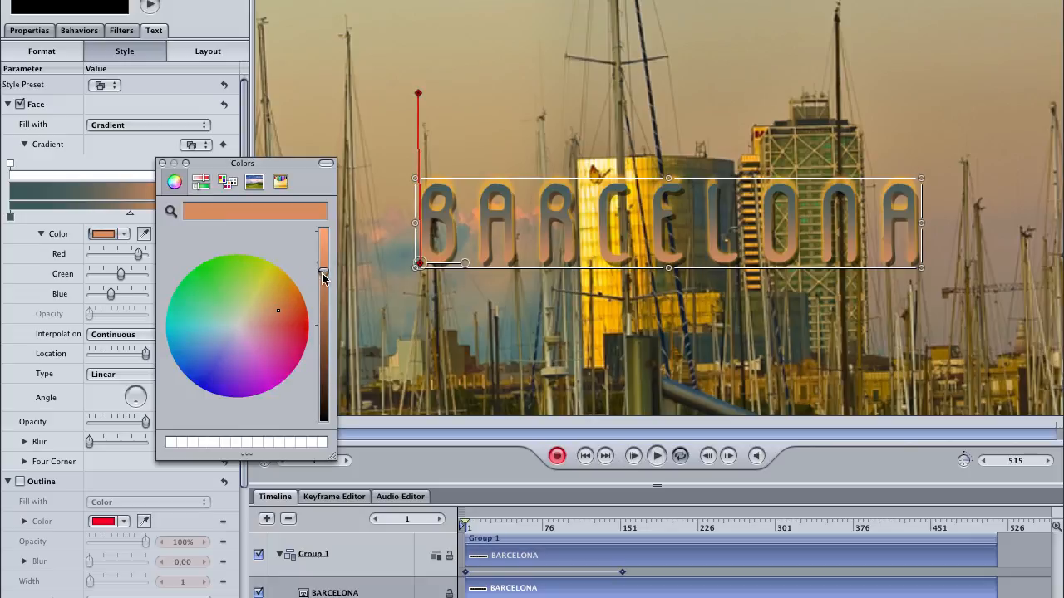
{"action": "left_click_drag", "start_coordinate": [297, 309], "coordinate": [305, 315]}
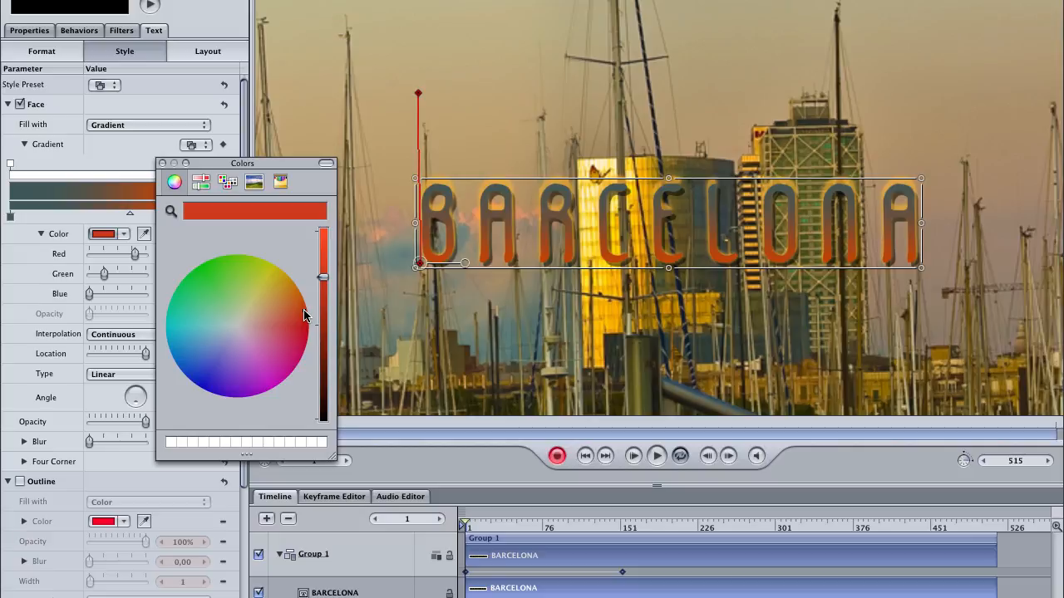
{"action": "left_click_drag", "start_coordinate": [305, 315], "coordinate": [310, 320]}
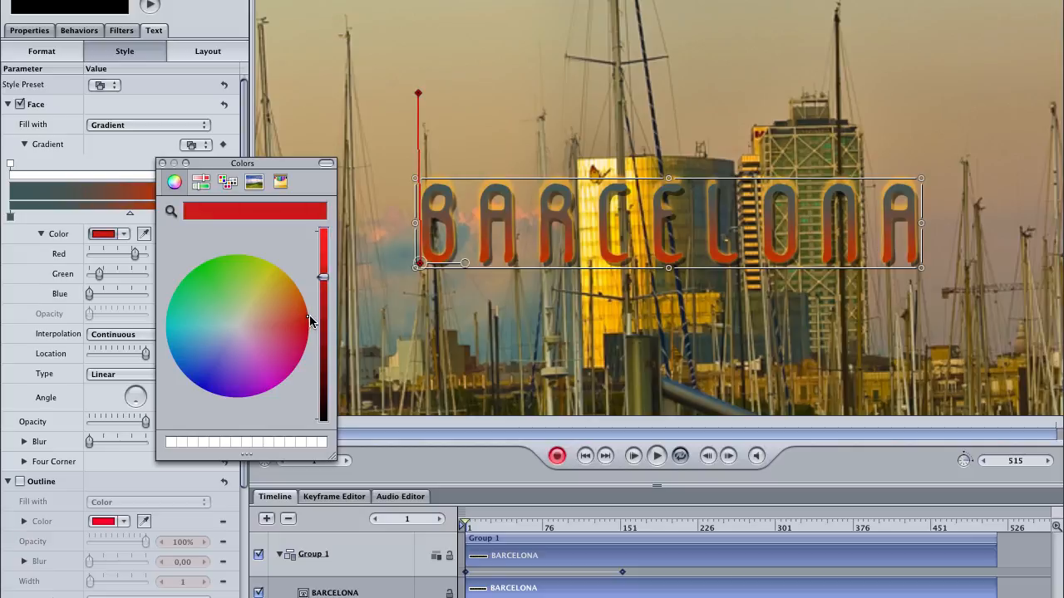
Set the gradient's start colour to a brighter teal-blue (red 0.06, green 0.50, blue 0.65) using the colour wheel and brightness slider.
{"action": "left_click", "coordinate": [163, 163]}
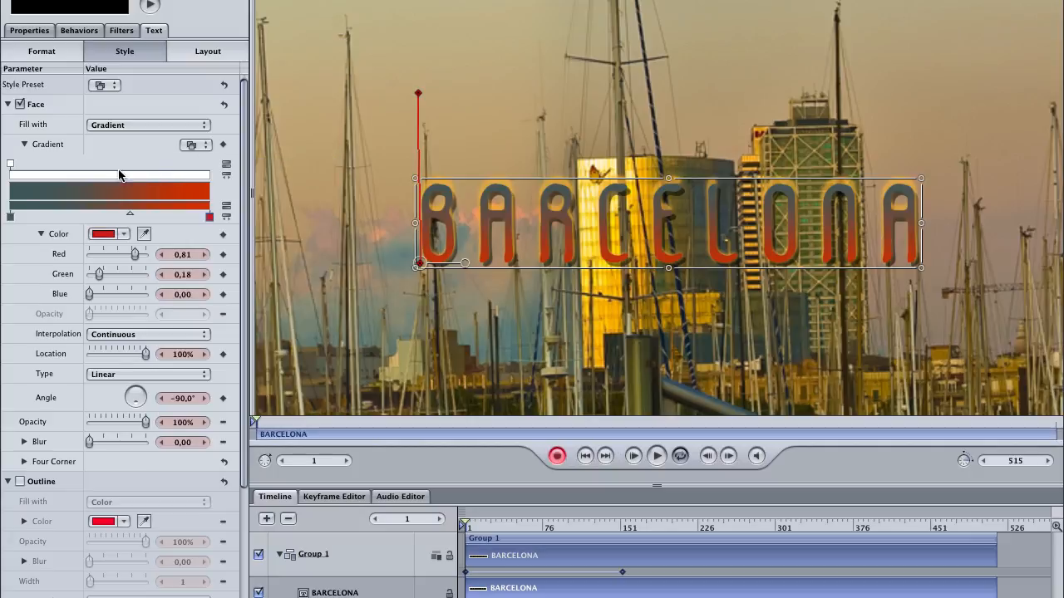
{"action": "double_click", "coordinate": [15, 219]}
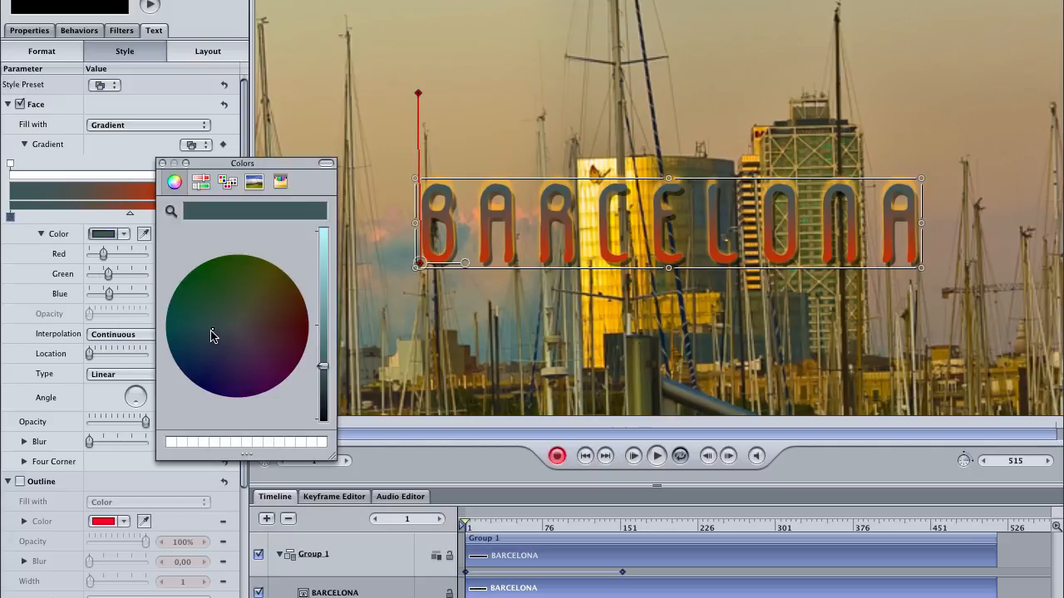
{"action": "left_click_drag", "start_coordinate": [211, 335], "coordinate": [166, 333]}
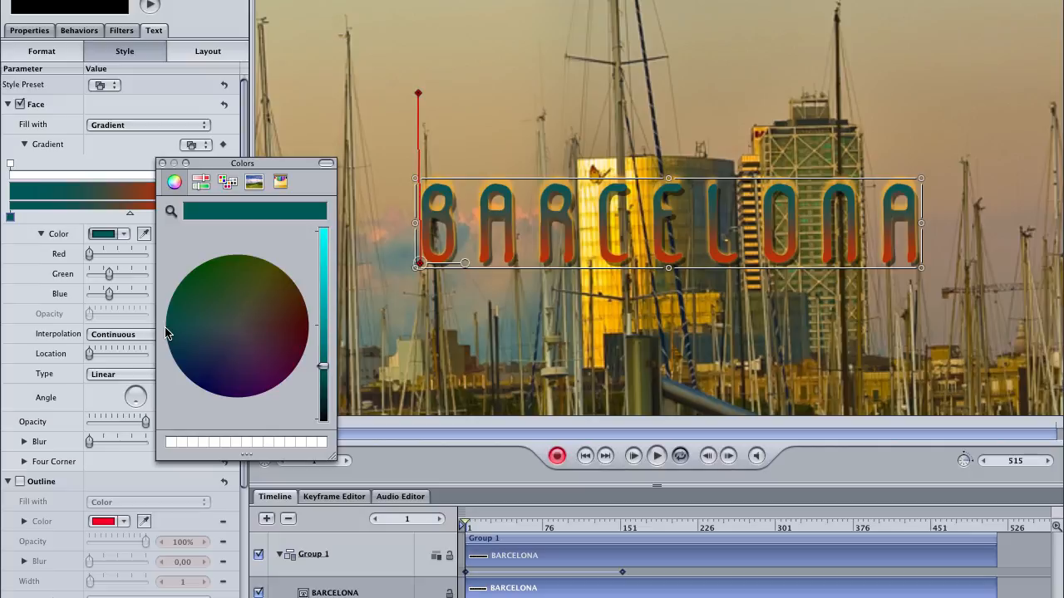
{"action": "left_click_drag", "start_coordinate": [323, 366], "coordinate": [323, 314]}
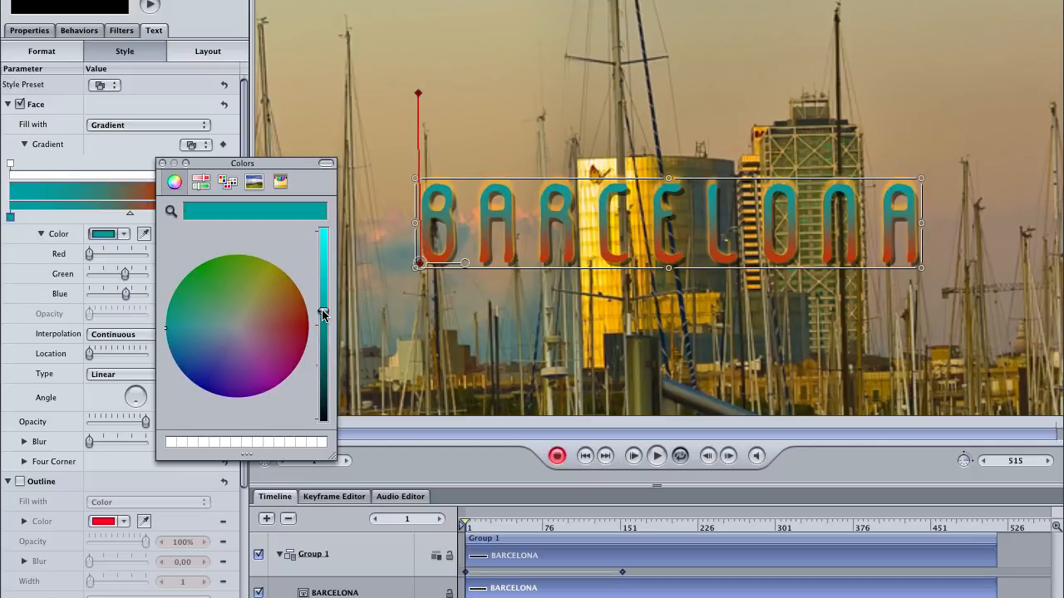
{"action": "left_click_drag", "start_coordinate": [323, 309], "coordinate": [325, 314]}
{"action": "left_click_drag", "start_coordinate": [169, 334], "coordinate": [181, 353]}
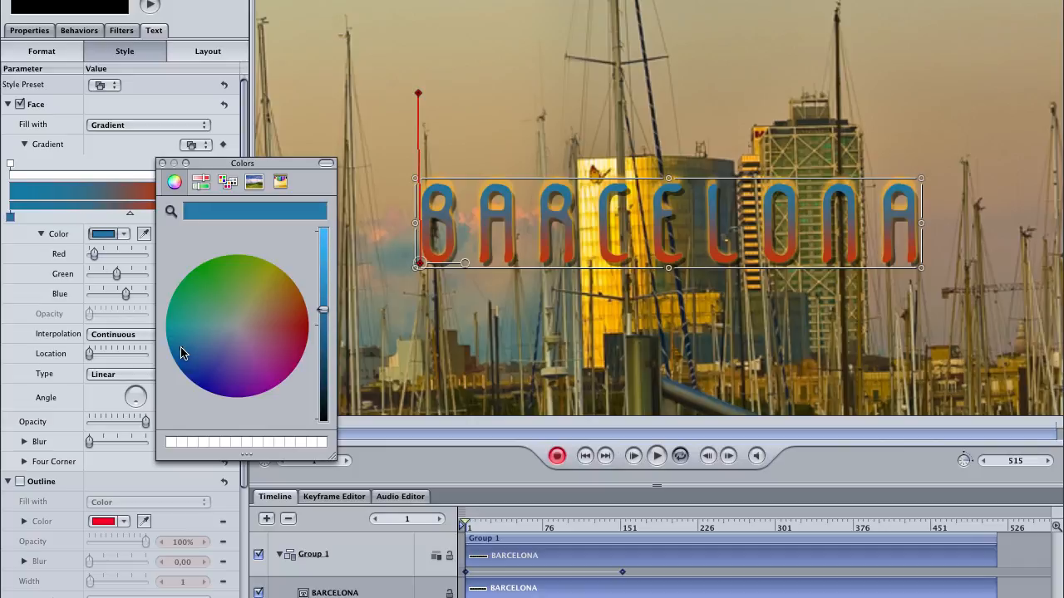
{"action": "left_click", "coordinate": [162, 163]}
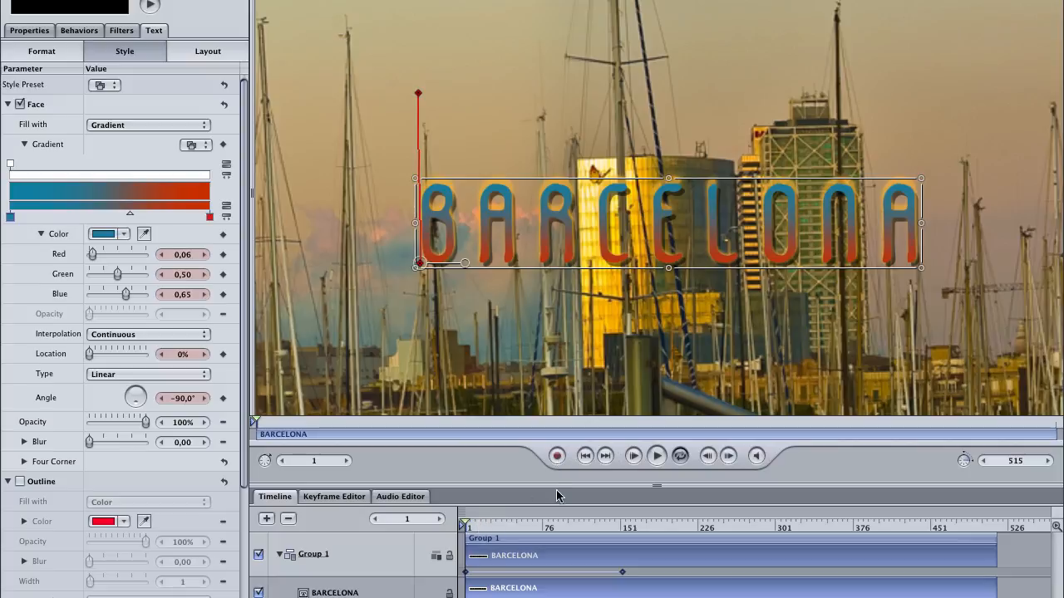
Play back the animation to preview the gradient change, then return the playhead to frame 154.
{"action": "left_click", "coordinate": [657, 457]}
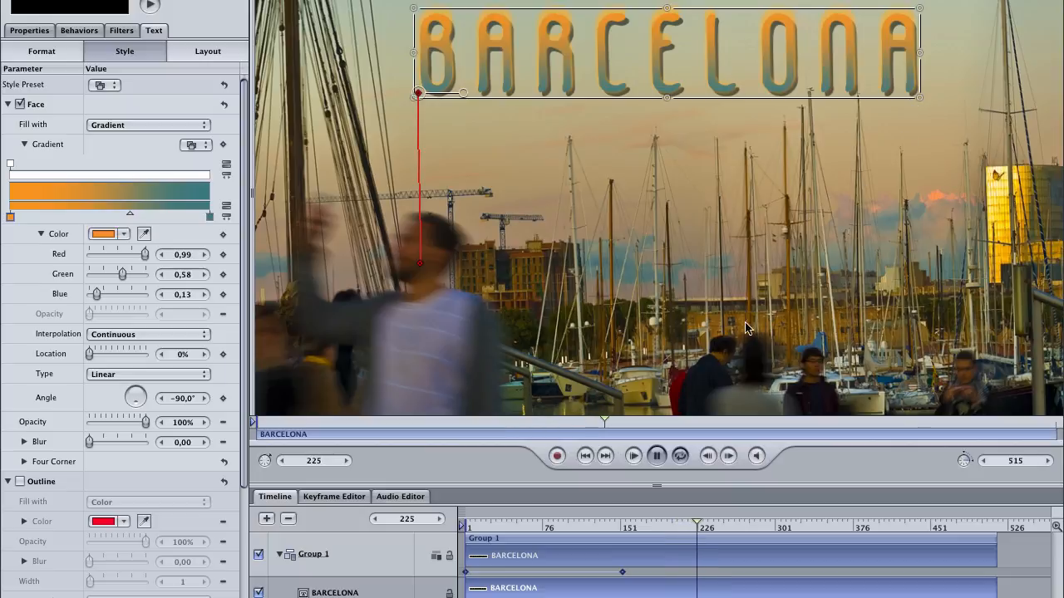
{"action": "left_click", "coordinate": [655, 462]}
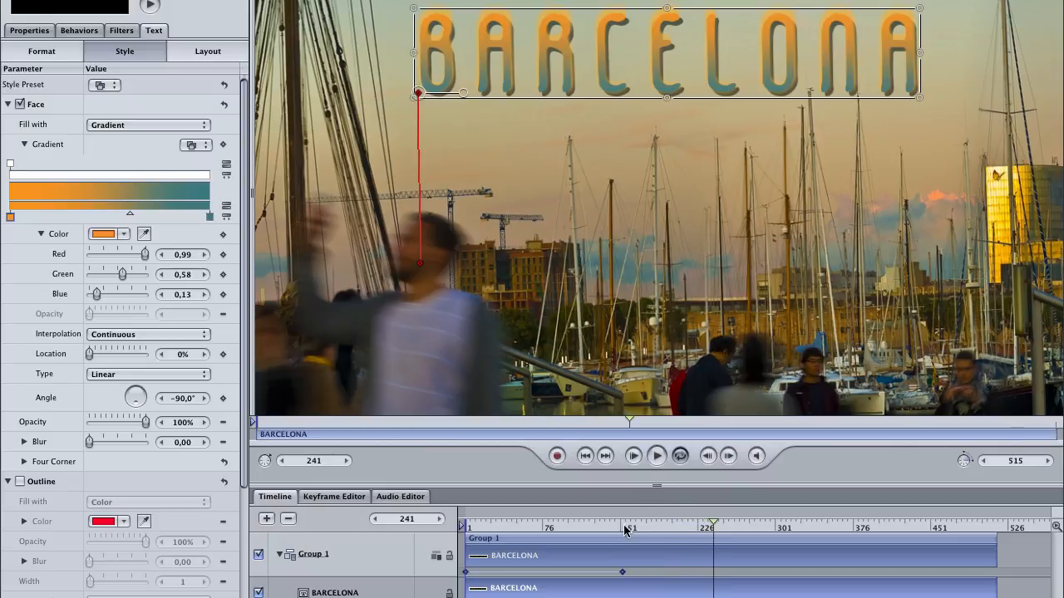
{"action": "left_click_drag", "start_coordinate": [644, 528], "coordinate": [624, 530]}
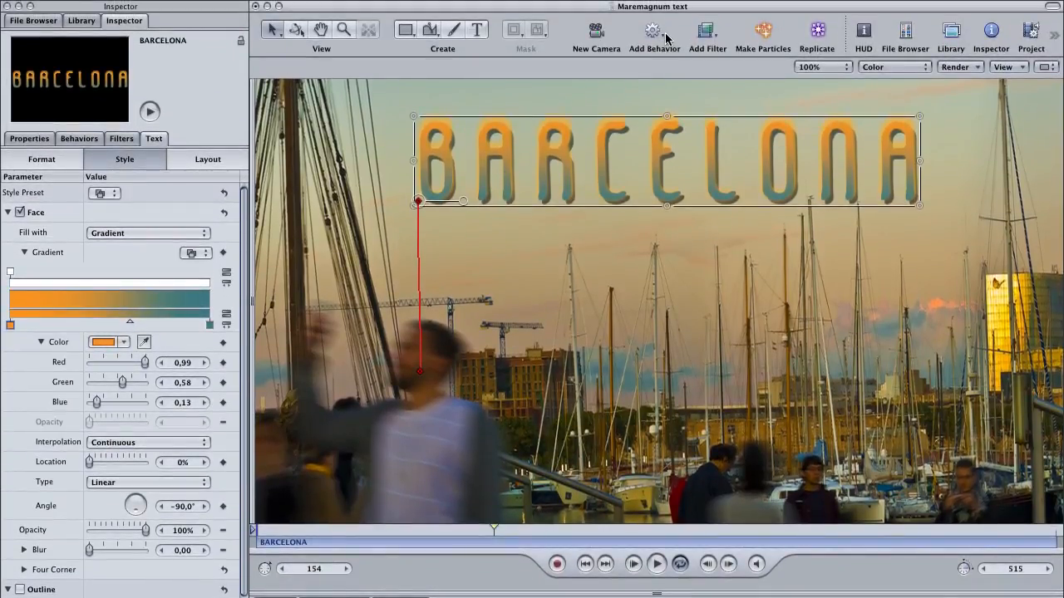
Apply the Text-Glow Illusion Out behavior to the BARCELONA title.
{"action": "left_click", "coordinate": [663, 37]}
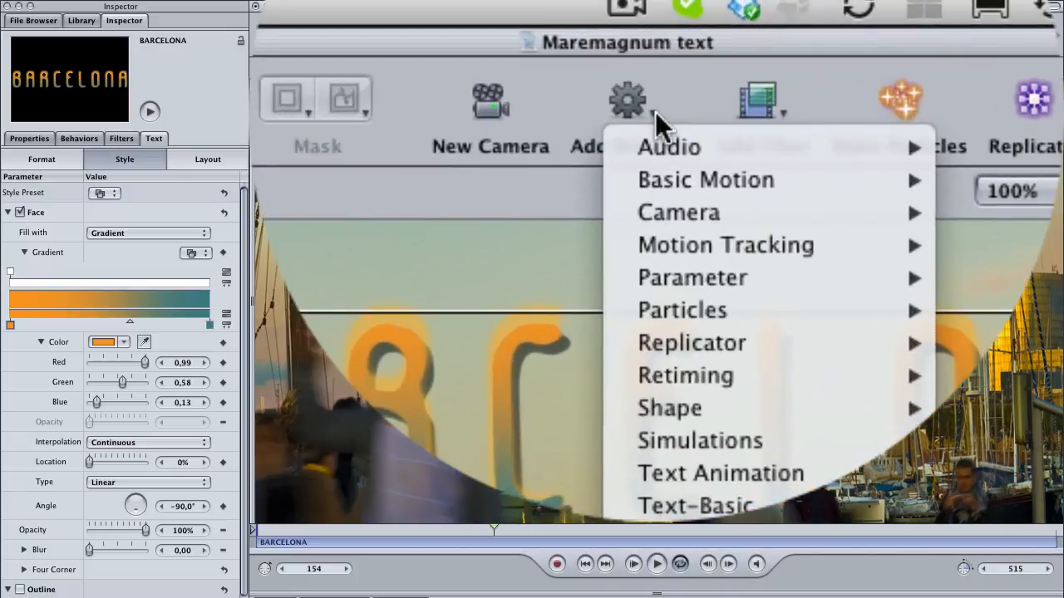
{"action": "mouse_move", "coordinate": [663, 248]}
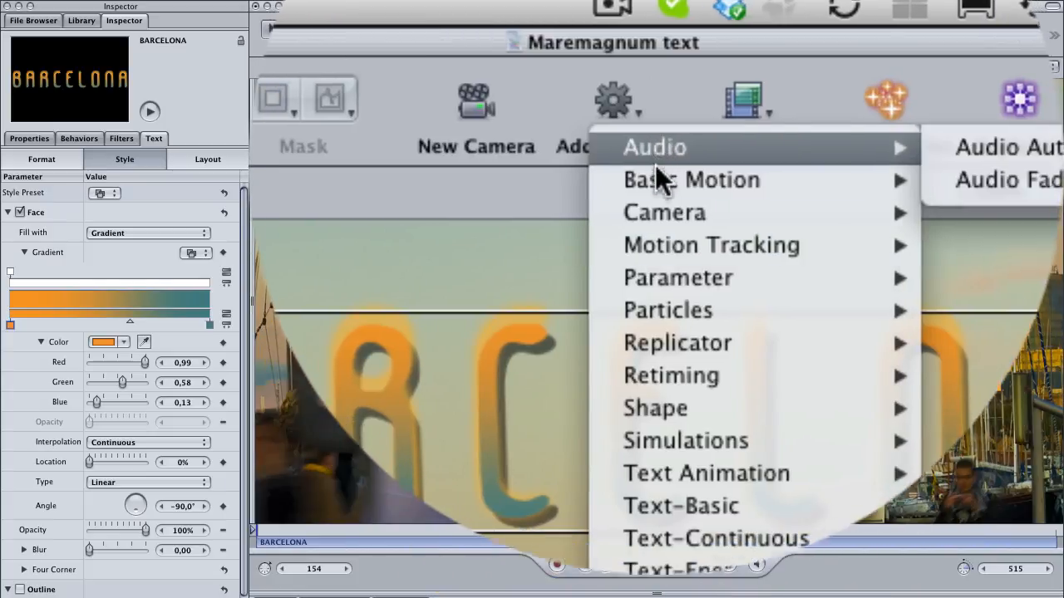
{"action": "mouse_move", "coordinate": [655, 290]}
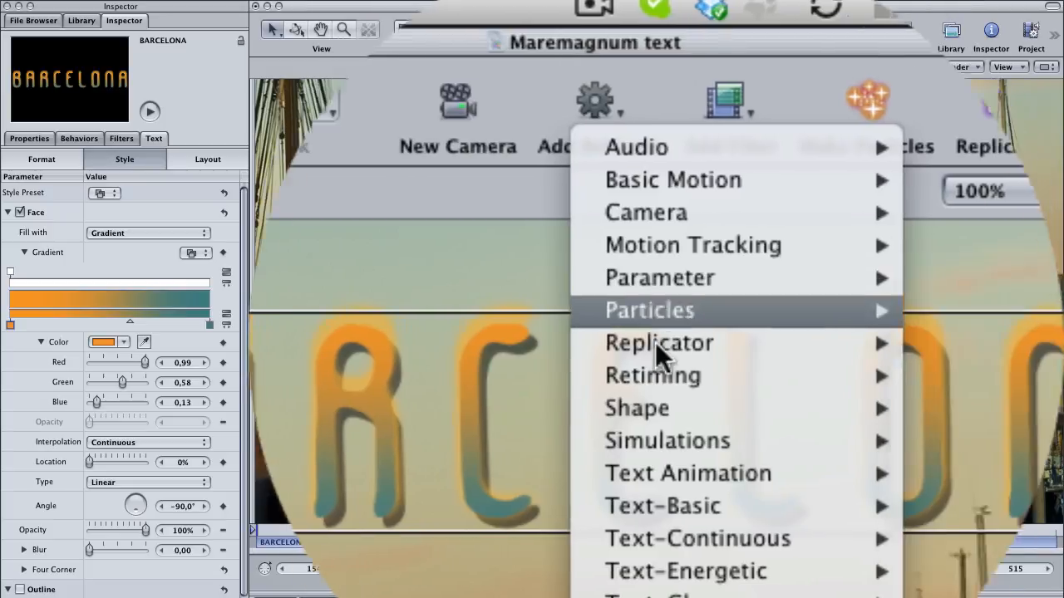
{"action": "mouse_move", "coordinate": [687, 472]}
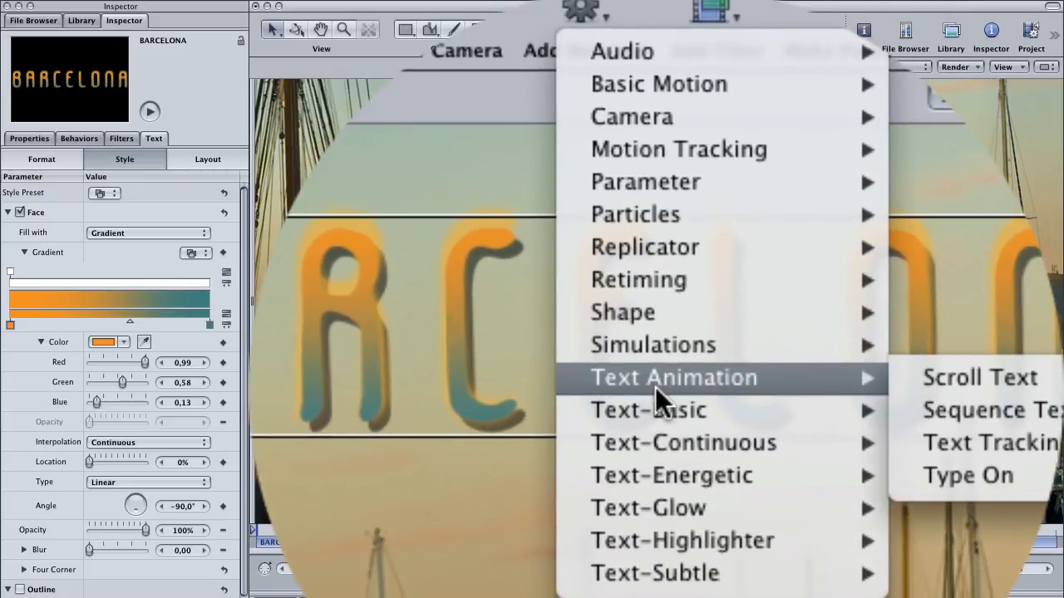
{"action": "mouse_move", "coordinate": [655, 442]}
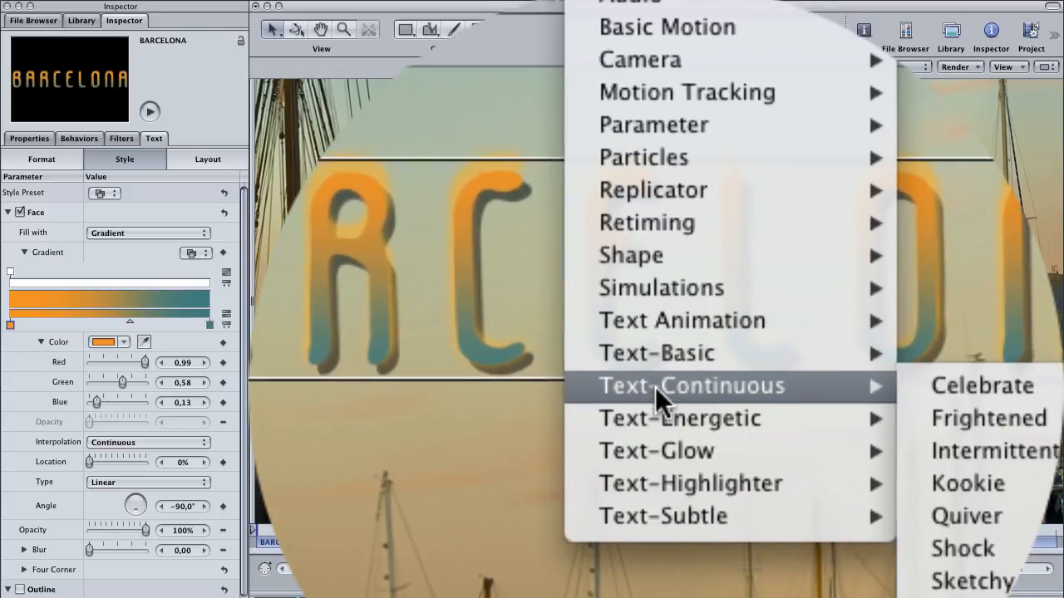
{"action": "mouse_move", "coordinate": [657, 408]}
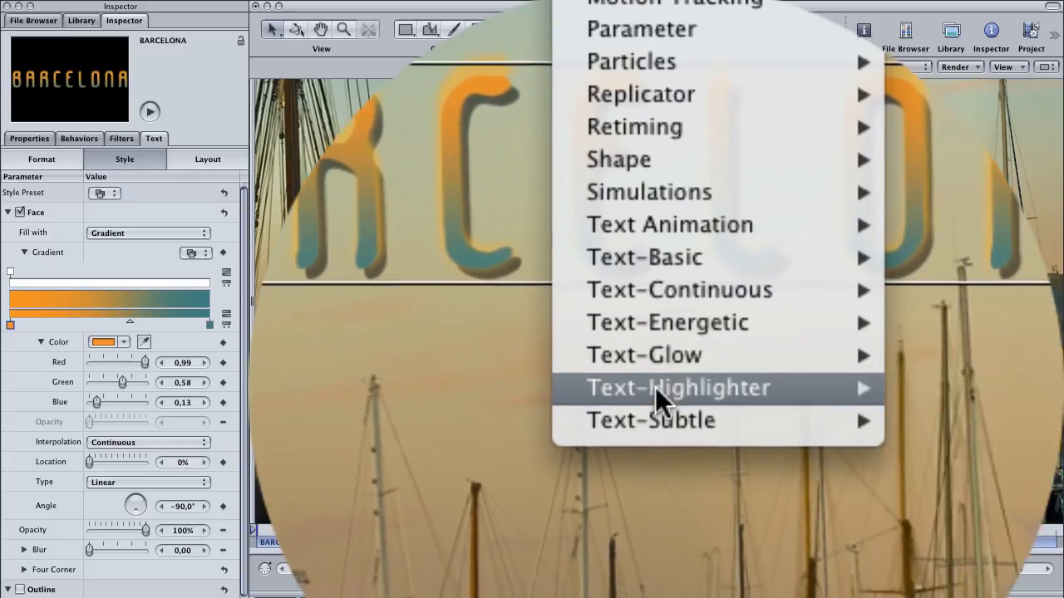
{"action": "mouse_move", "coordinate": [665, 334]}
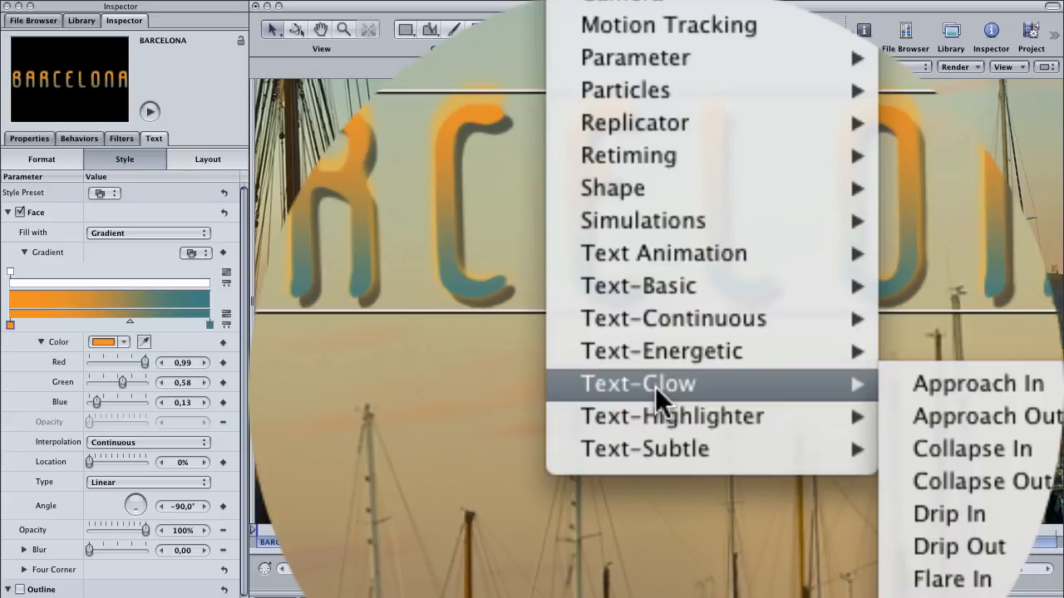
{"action": "mouse_move", "coordinate": [661, 453]}
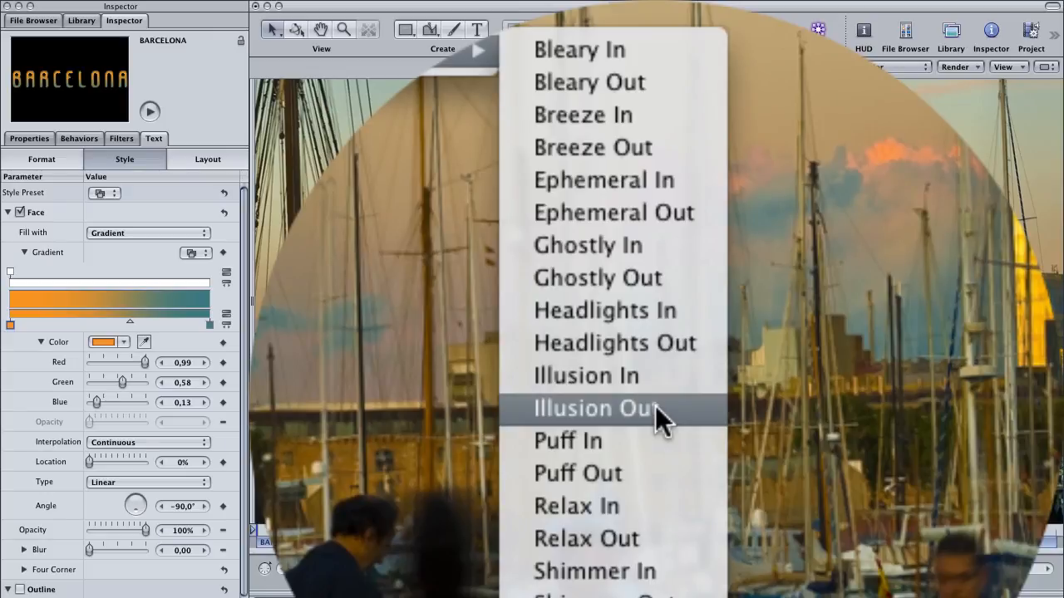
{"action": "left_click", "coordinate": [655, 407]}
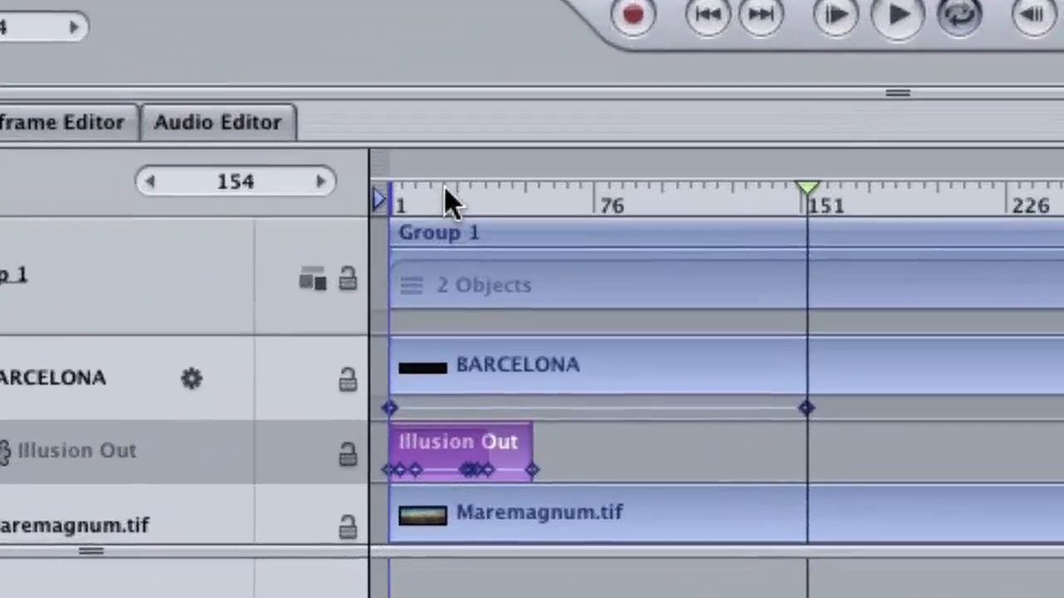
Preview the Illusion Out effect from the start of the timeline.
{"action": "left_click", "coordinate": [450, 193]}
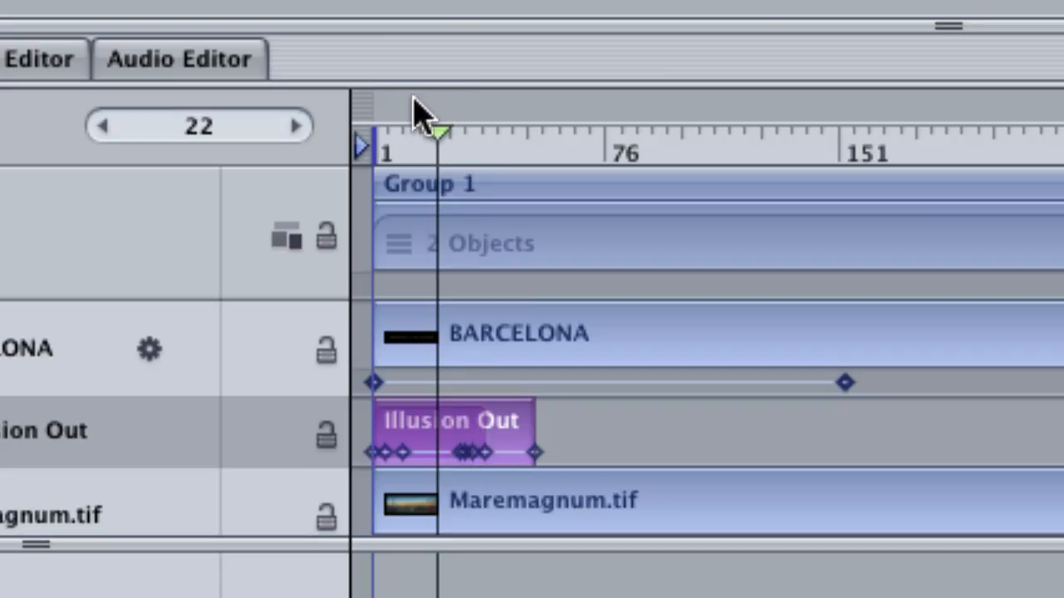
{"action": "left_click", "coordinate": [374, 143]}
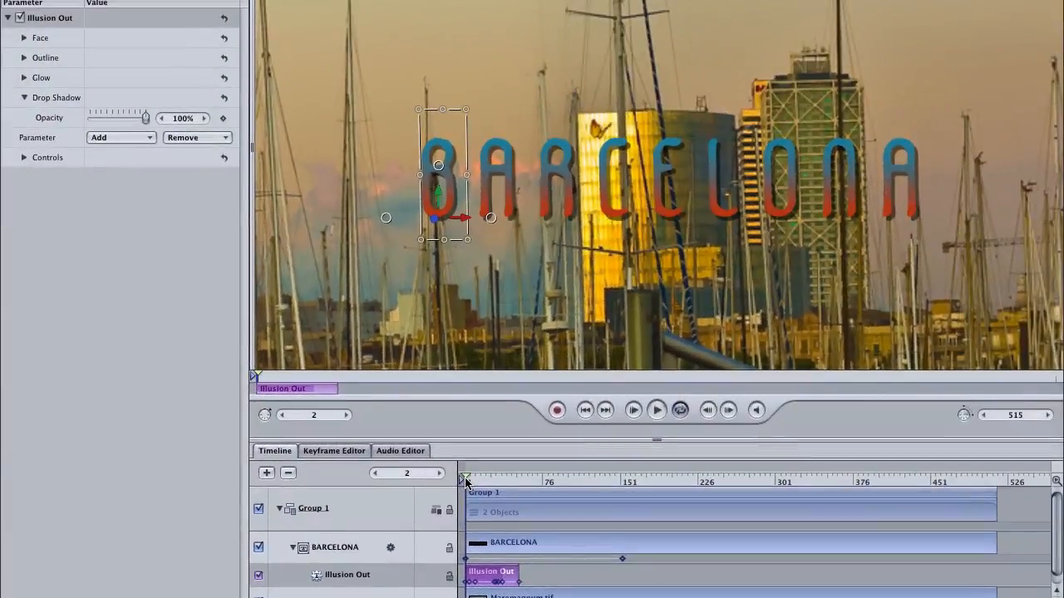
{"action": "key", "text": "space"}
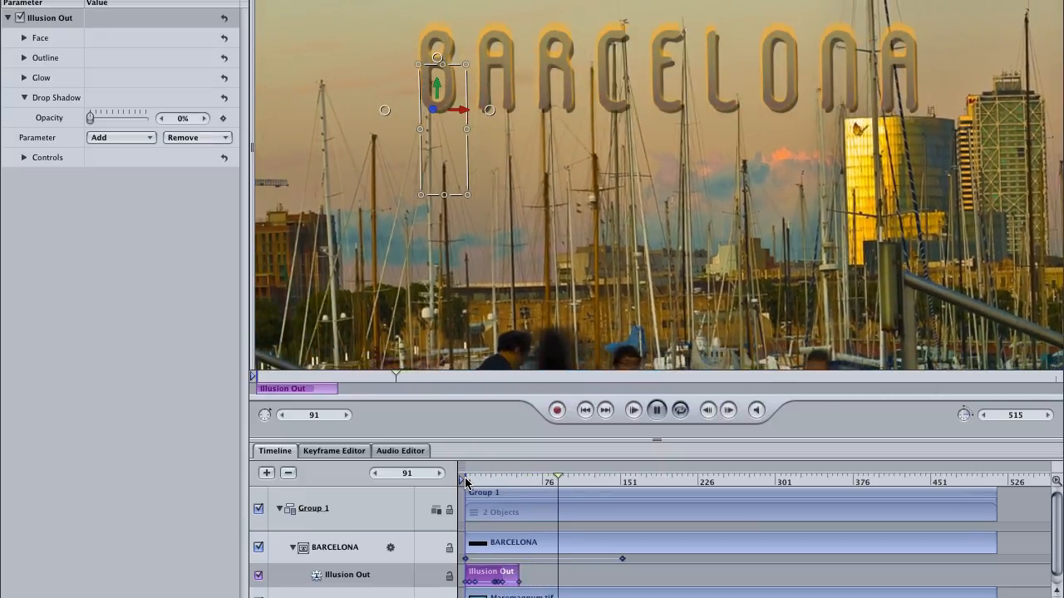
{"action": "key", "text": "space"}
Move the Illusion Out behavior to start around frame 154 and trim the BARCELONA layer to end with it at frame 207.
{"action": "left_click_drag", "start_coordinate": [496, 579], "coordinate": [653, 579]}
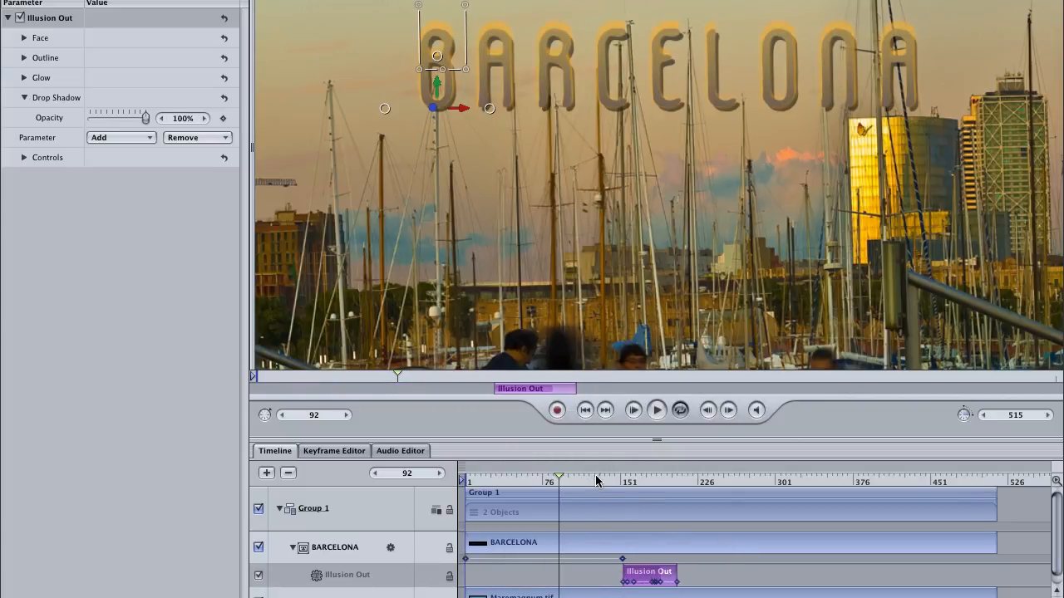
{"action": "left_click_drag", "start_coordinate": [596, 481], "coordinate": [677, 492]}
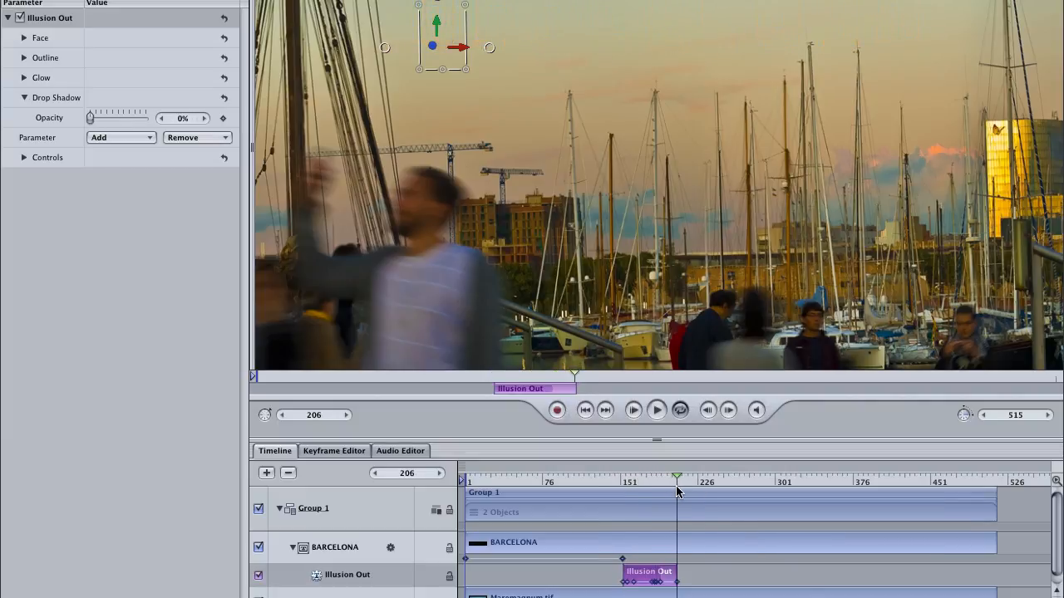
{"action": "mouse_move", "coordinate": [677, 492]}
{"action": "left_mouse_down"}
{"action": "mouse_move", "coordinate": [698, 492]}
{"action": "mouse_move", "coordinate": [678, 499]}
{"action": "left_mouse_up"}
{"action": "left_click", "coordinate": [696, 548]}
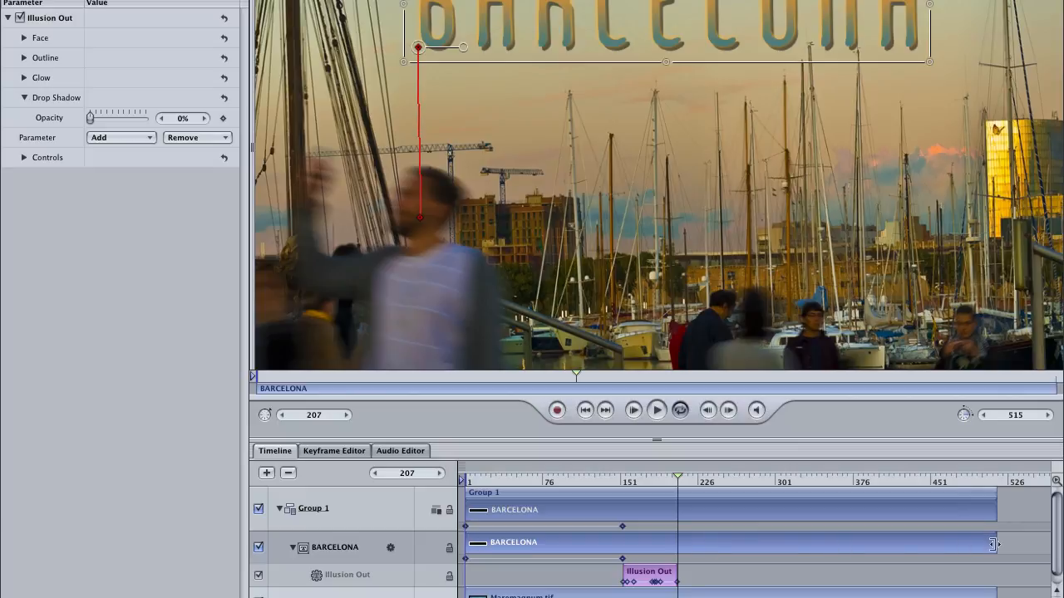
{"action": "left_click_drag", "start_coordinate": [993, 544], "coordinate": [679, 547]}
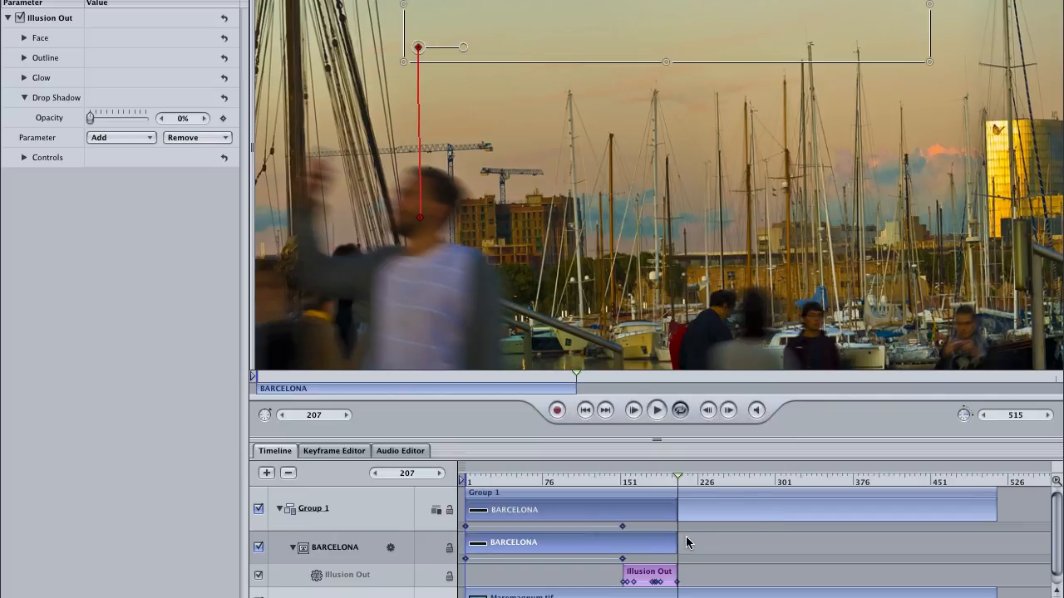
Scrub the timeline through the Illusion Out section to review how the title disappears.
{"action": "left_click_drag", "start_coordinate": [620, 481], "coordinate": [563, 482]}
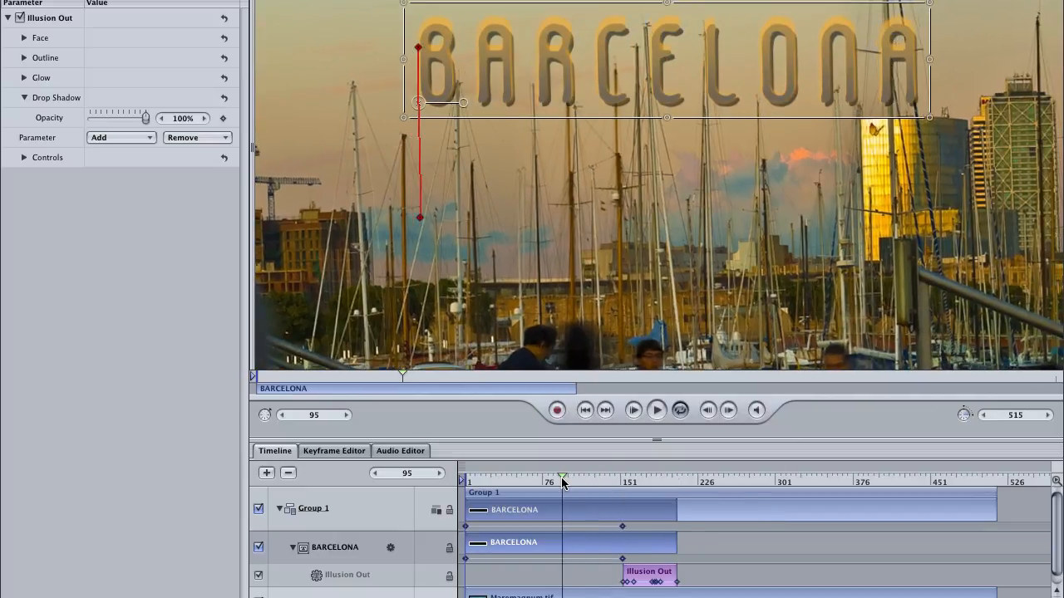
{"action": "left_click", "coordinate": [640, 482]}
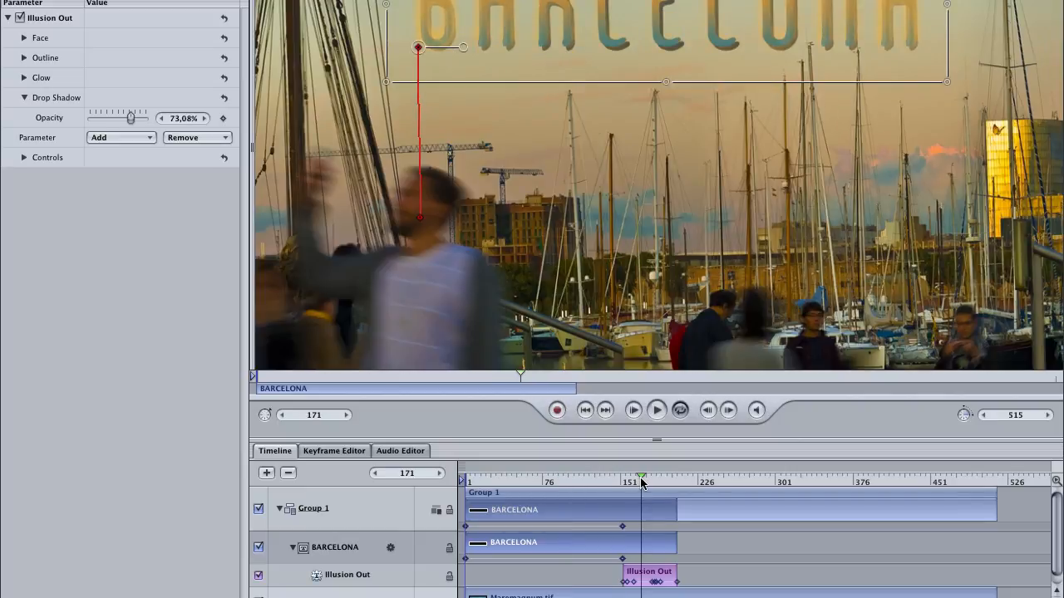
{"action": "left_click_drag", "start_coordinate": [641, 482], "coordinate": [585, 479]}
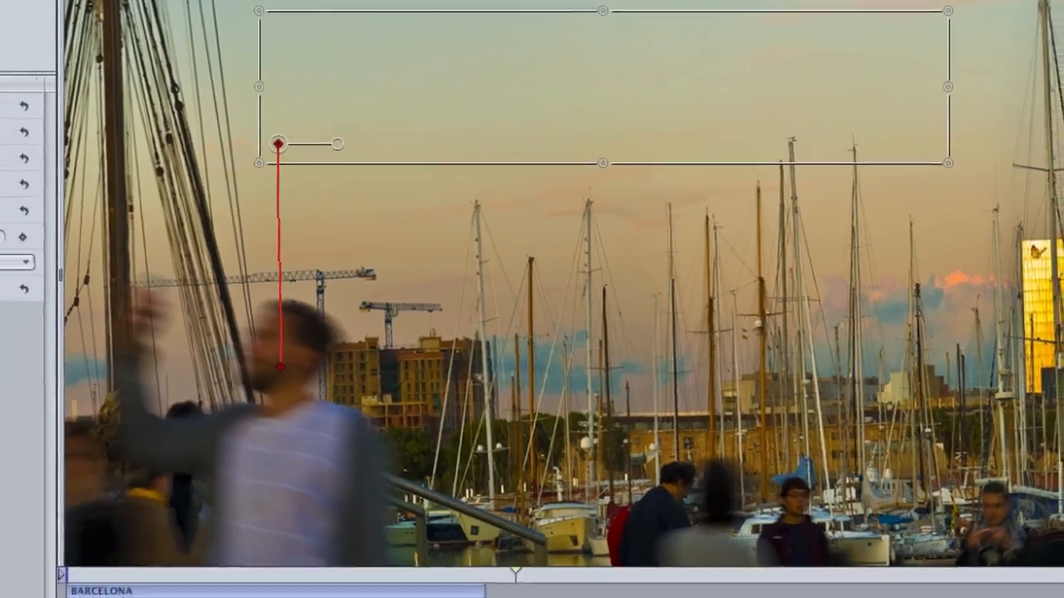
{"action": "left_click", "coordinate": [648, 492]}
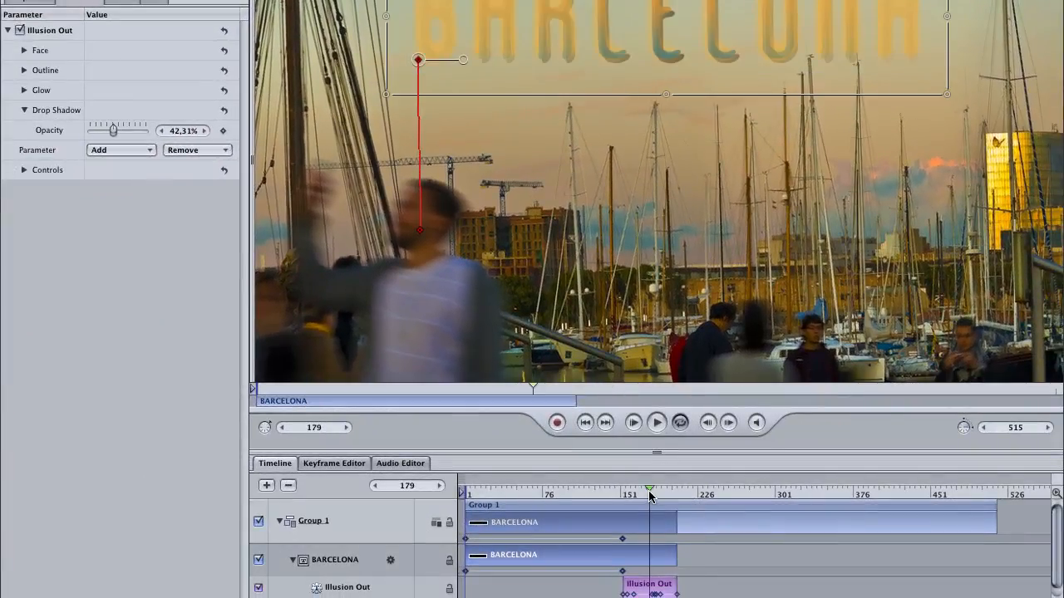
{"action": "mouse_move", "coordinate": [648, 490]}
{"action": "left_mouse_down"}
{"action": "mouse_move", "coordinate": [634, 490]}
{"action": "mouse_move", "coordinate": [662, 496]}
{"action": "left_mouse_up"}
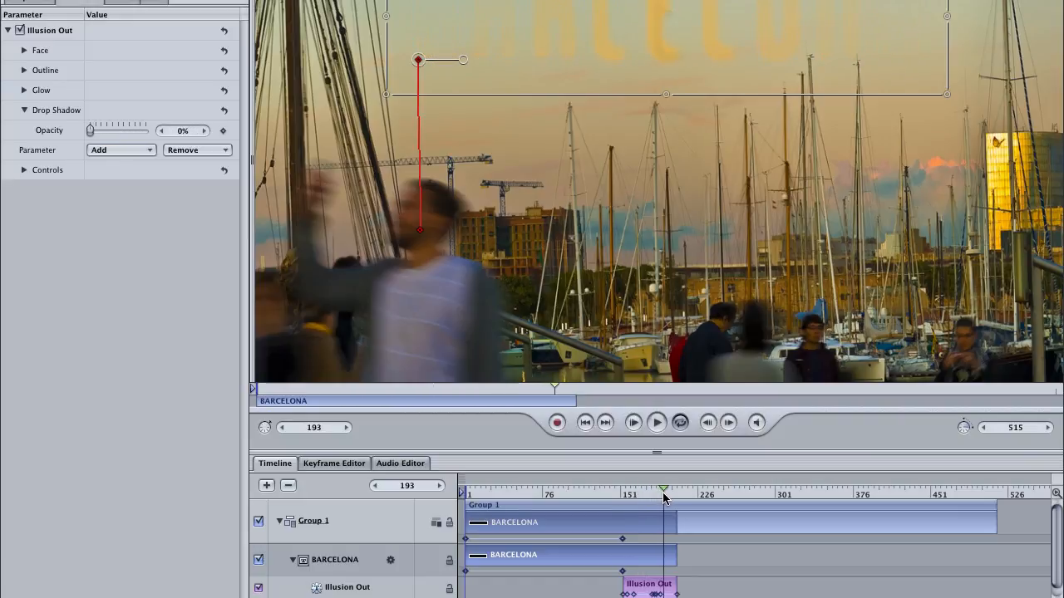
{"action": "left_click_drag", "start_coordinate": [662, 492], "coordinate": [658, 492]}
{"action": "left_click", "coordinate": [648, 591]}
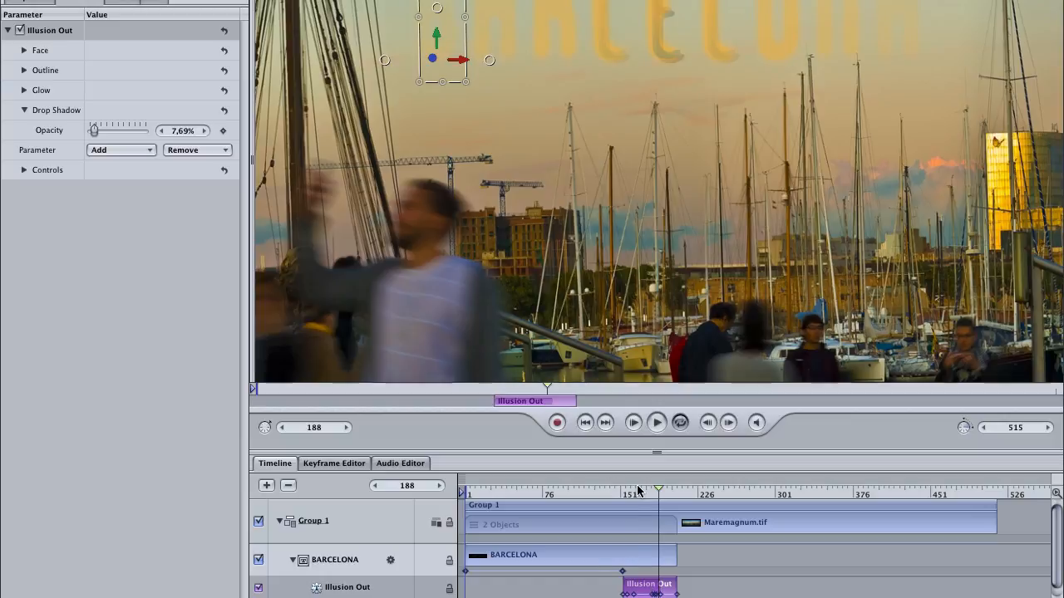
{"action": "left_click_drag", "start_coordinate": [638, 492], "coordinate": [627, 496]}
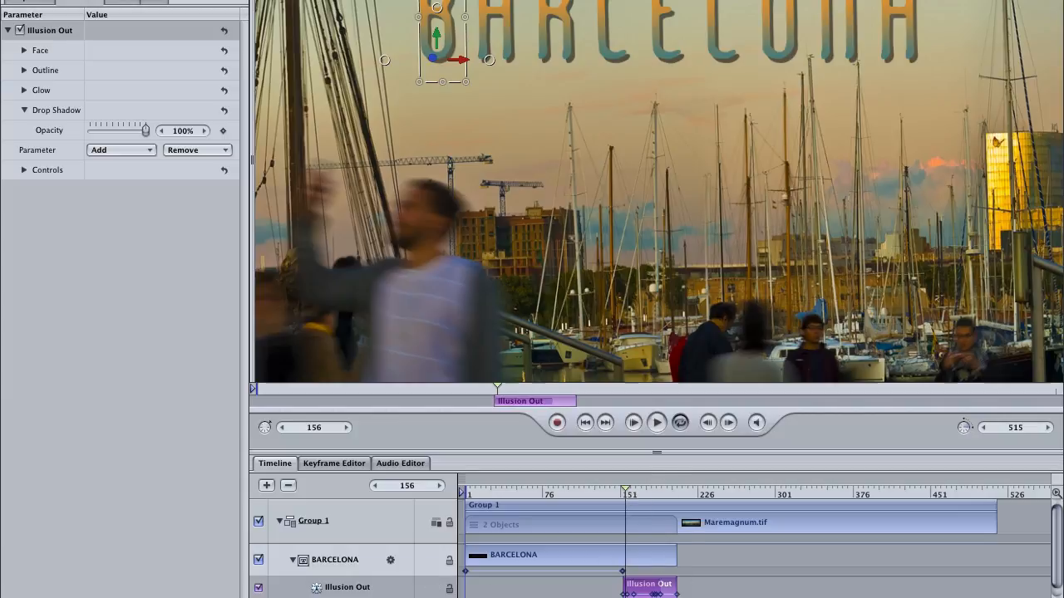
Disable the Illusion Out behavior and apply the Text-Glow Ephemeral Out behavior to the BARCELONA title instead.
{"action": "left_click", "coordinate": [258, 589]}
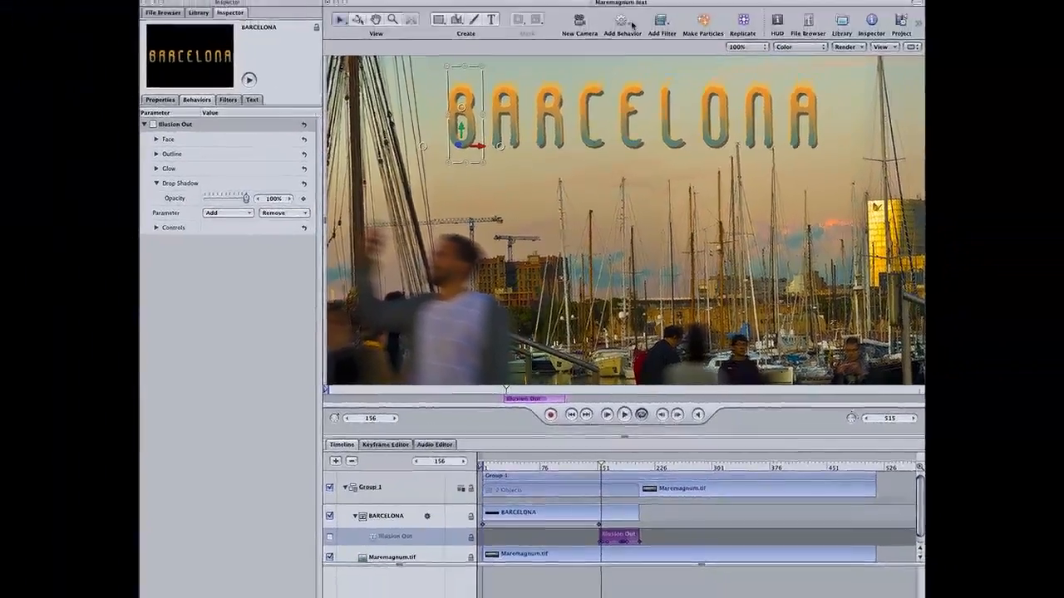
{"action": "left_click", "coordinate": [627, 75]}
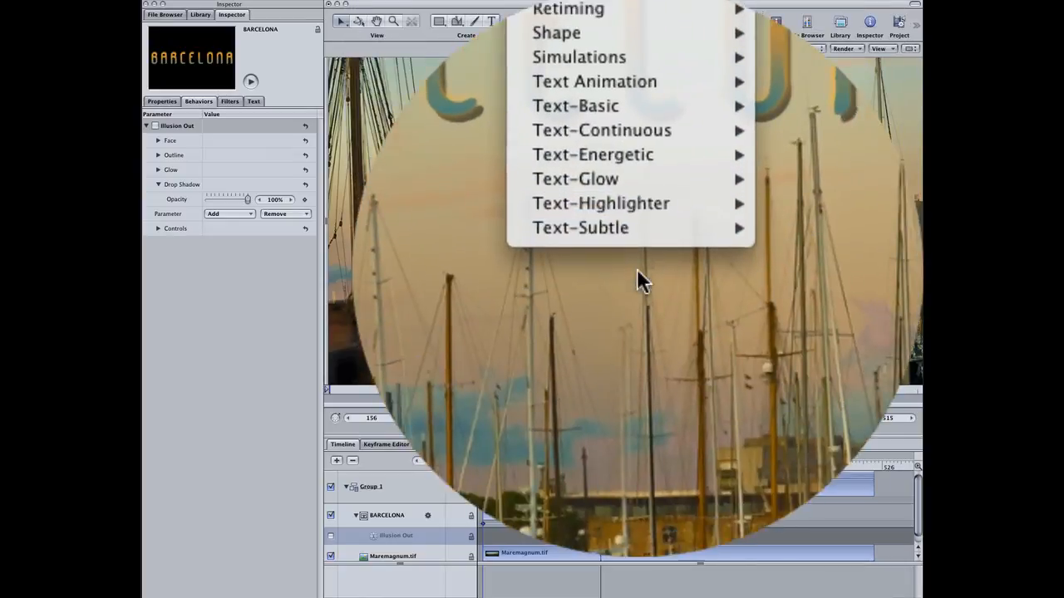
{"action": "mouse_move", "coordinate": [637, 268]}
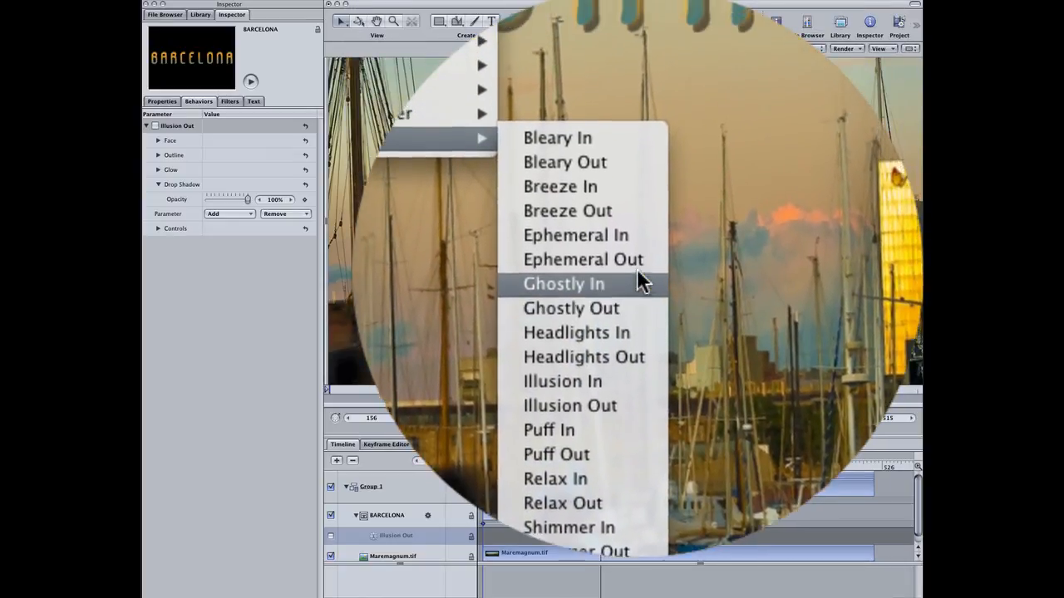
{"action": "left_click", "coordinate": [637, 268]}
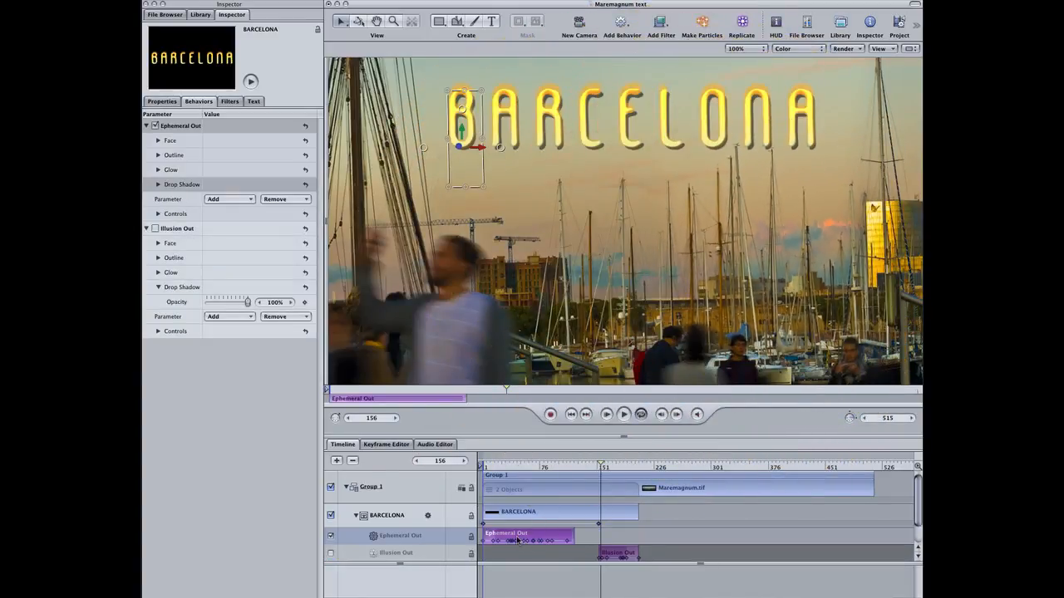
Move the Ephemeral Out behavior to start around frame 154, extending the BARCELONA layer to frame 276, and play it back.
{"action": "left_click_drag", "start_coordinate": [517, 540], "coordinate": [690, 514]}
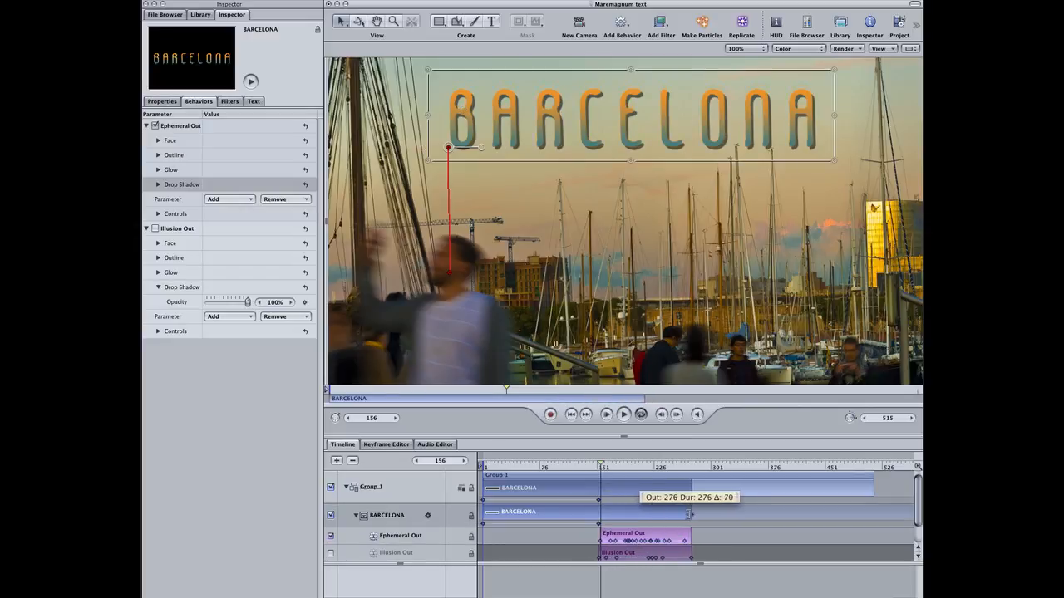
{"action": "left_click_drag", "start_coordinate": [690, 514], "coordinate": [689, 514]}
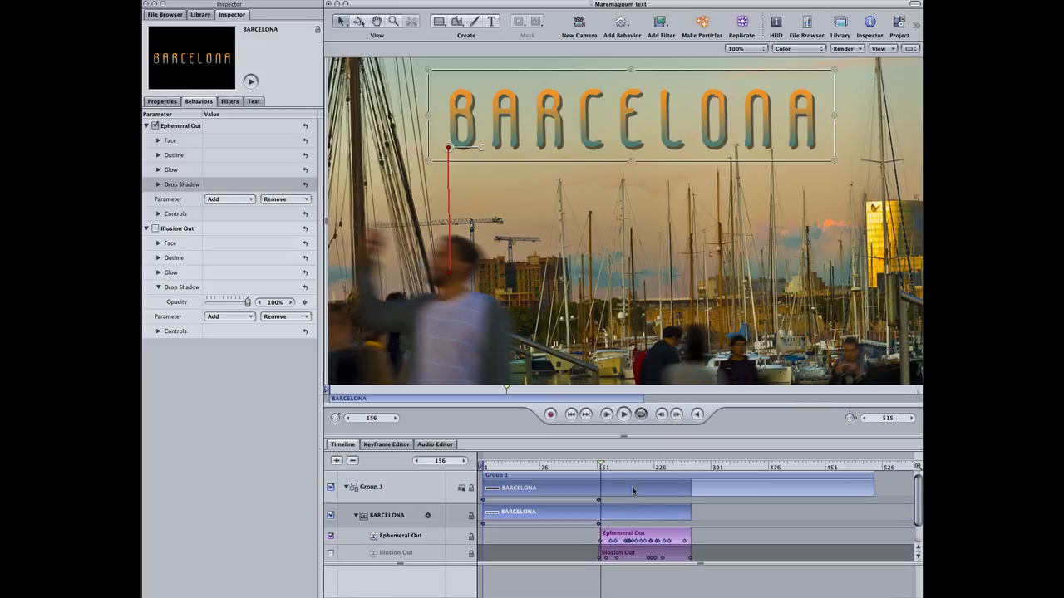
{"action": "left_click", "coordinate": [587, 470]}
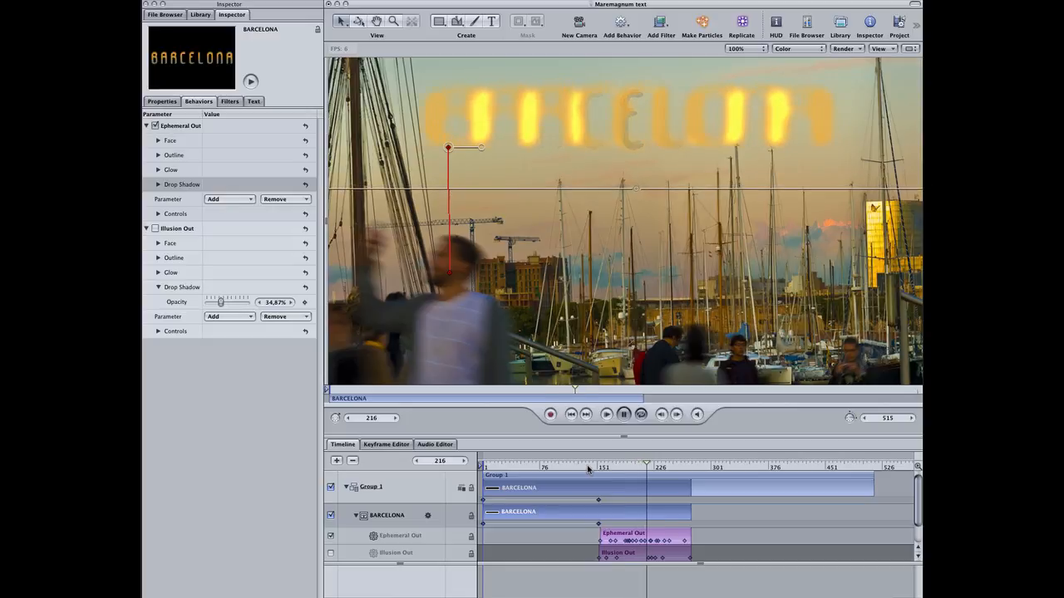
{"action": "key", "text": "space"}
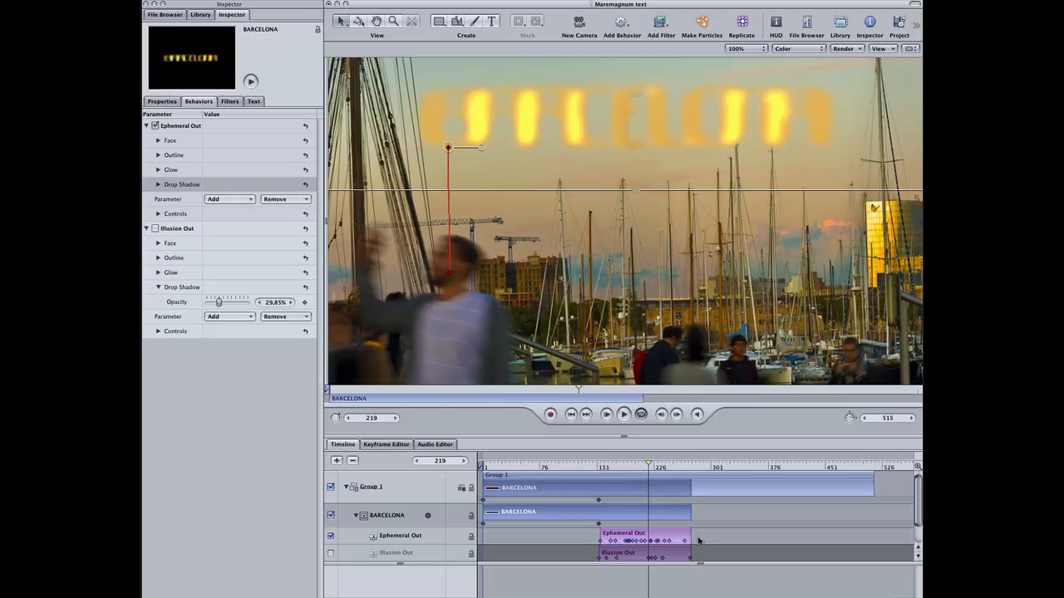
Trim the Ephemeral Out behavior and BARCELONA layer to end at frame 220 and preview the fade from frame 138.
{"action": "left_click_drag", "start_coordinate": [690, 536], "coordinate": [646, 512]}
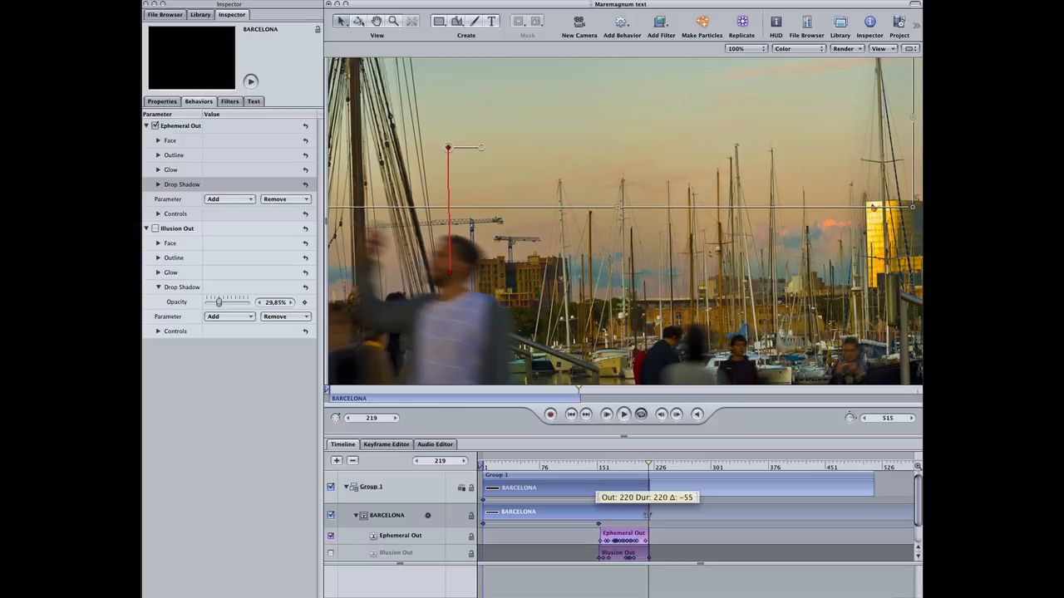
{"action": "left_click_drag", "start_coordinate": [648, 514], "coordinate": [648, 513]}
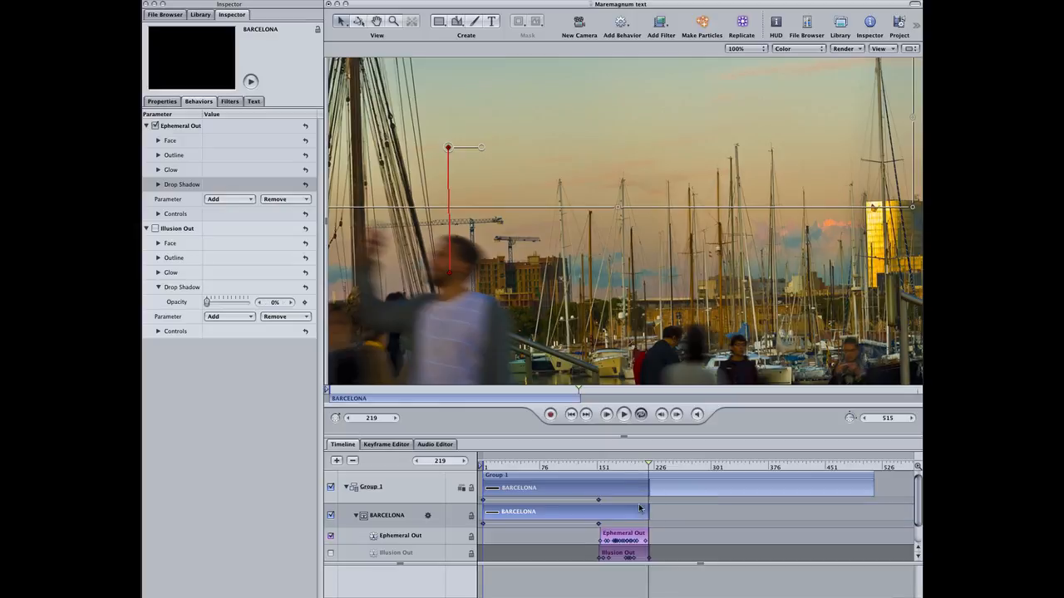
{"action": "left_click_drag", "start_coordinate": [611, 468], "coordinate": [587, 467]}
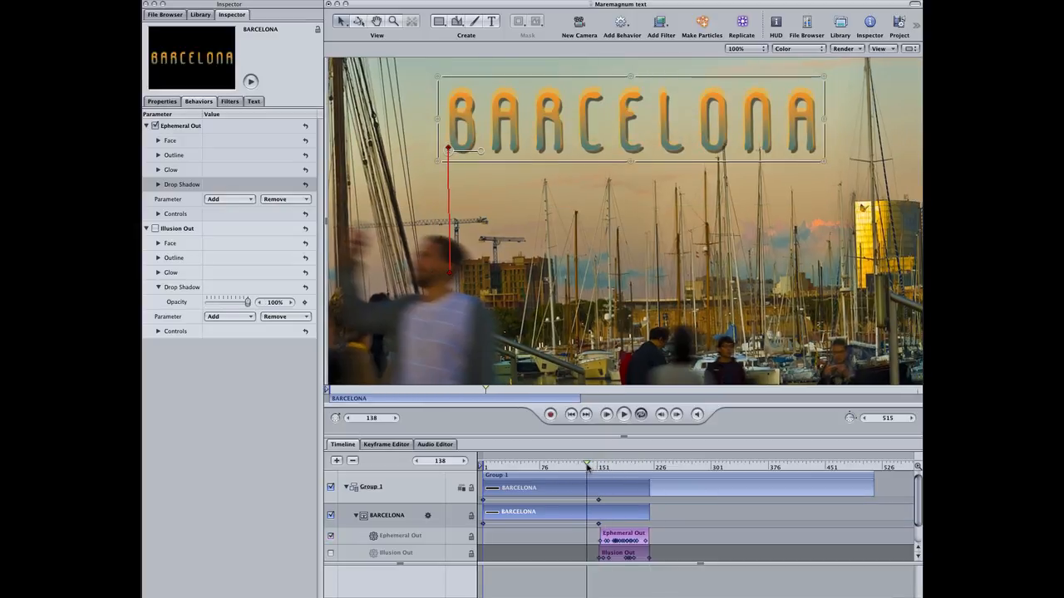
{"action": "key", "text": "space"}
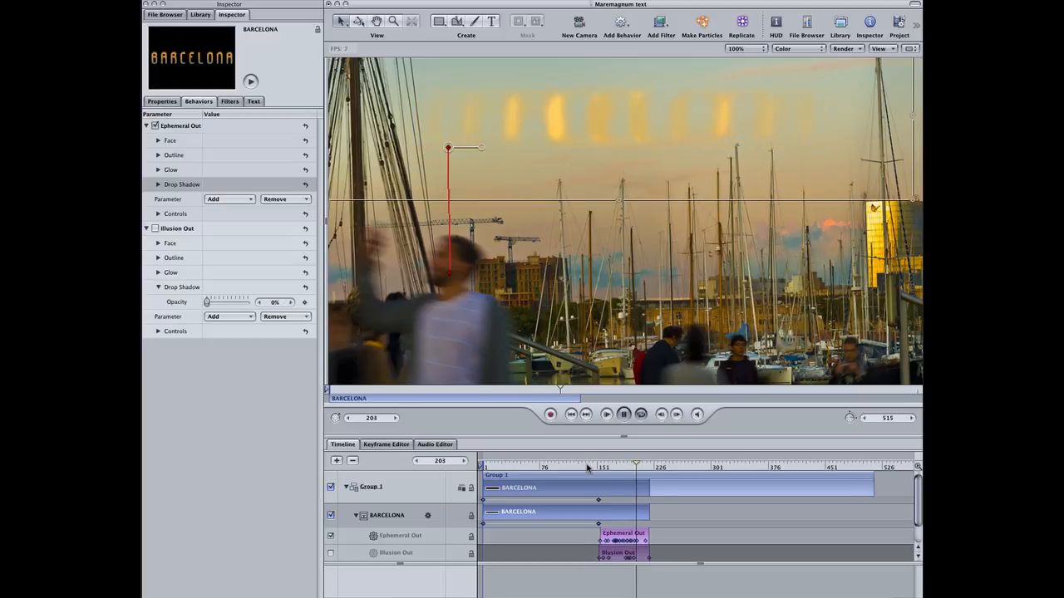
{"action": "key", "text": "space"}
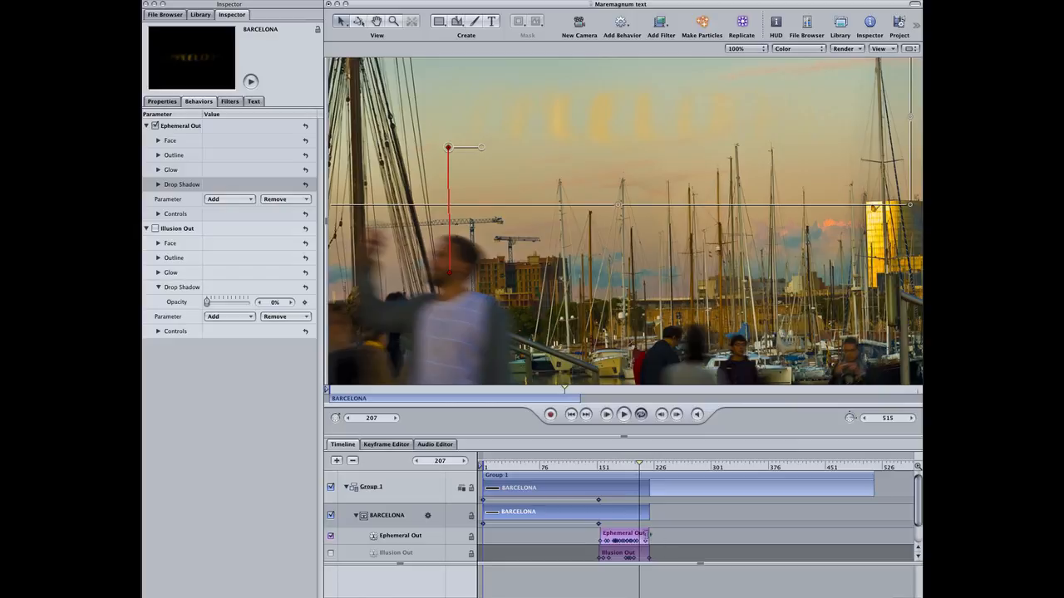
Shorten the Ephemeral Out behavior and BARCELONA layer to end around frame 192 and preview the result.
{"action": "left_click_drag", "start_coordinate": [649, 536], "coordinate": [628, 511]}
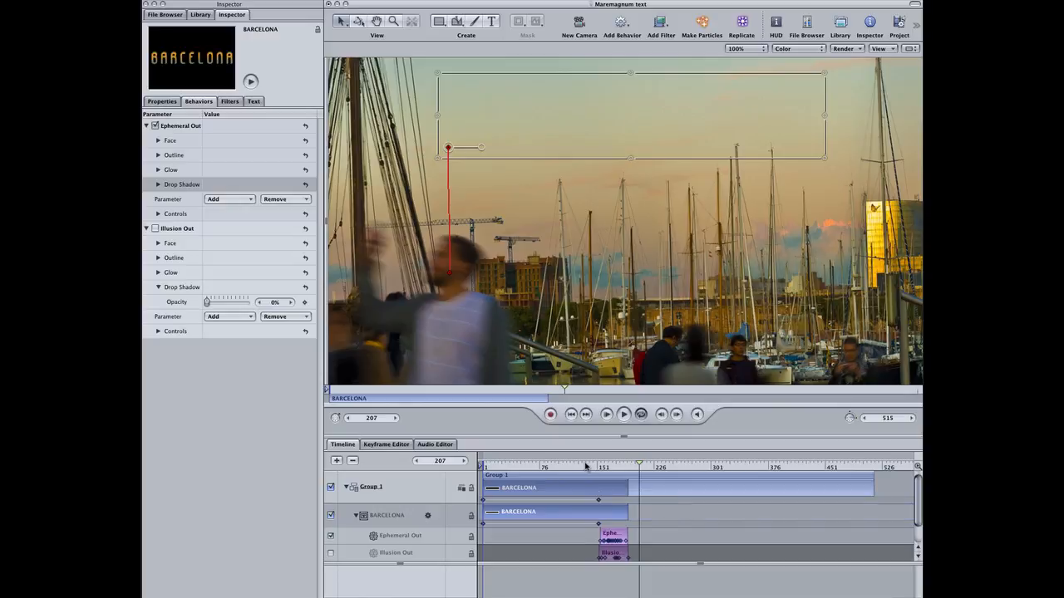
{"action": "left_click", "coordinate": [586, 466]}
{"action": "key", "text": "space"}
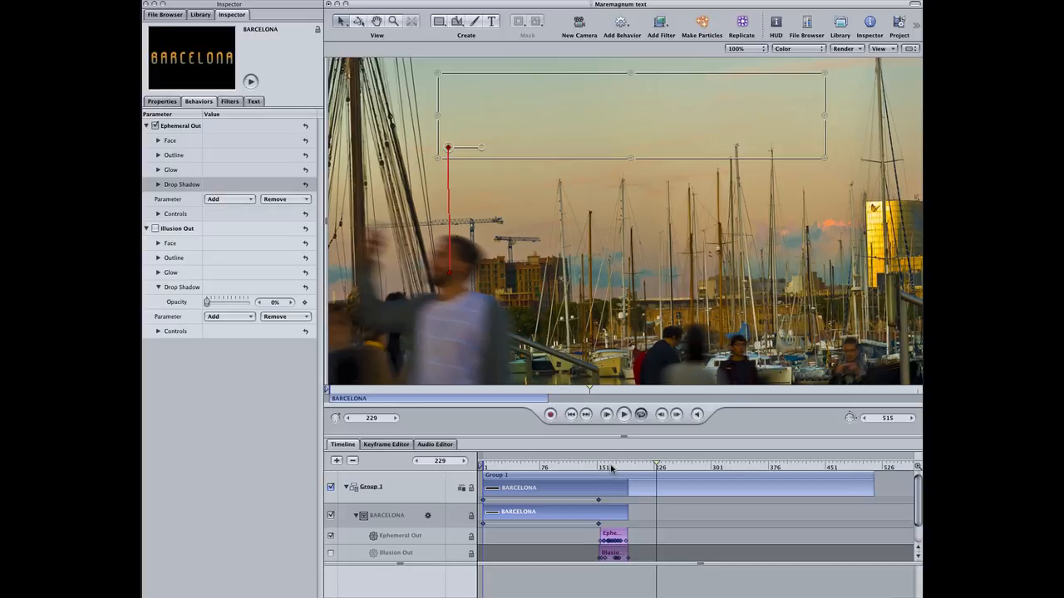
{"action": "left_click_drag", "start_coordinate": [613, 468], "coordinate": [589, 468]}
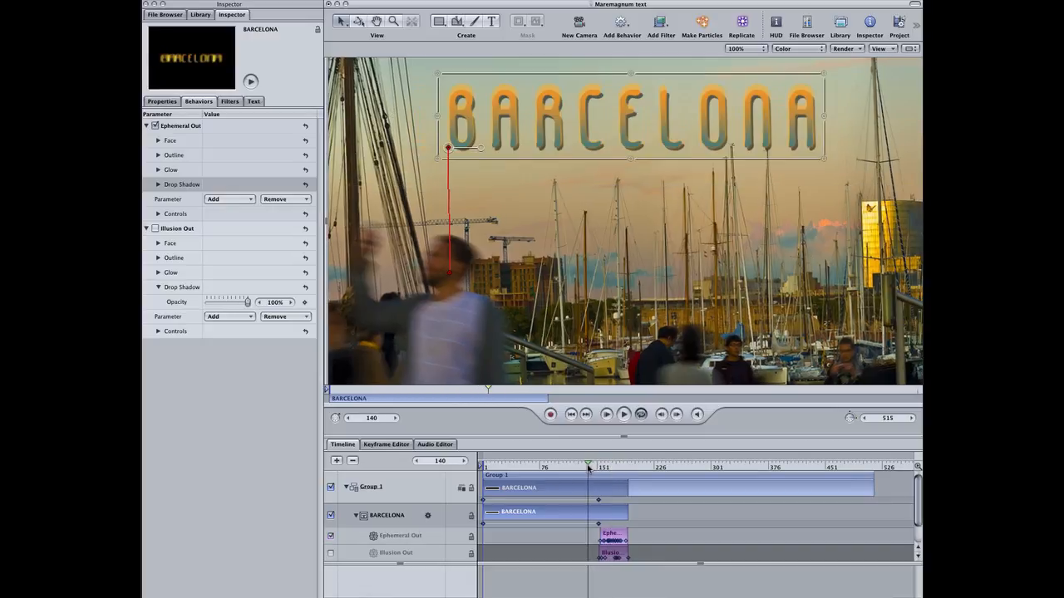
{"action": "key", "text": "space"}
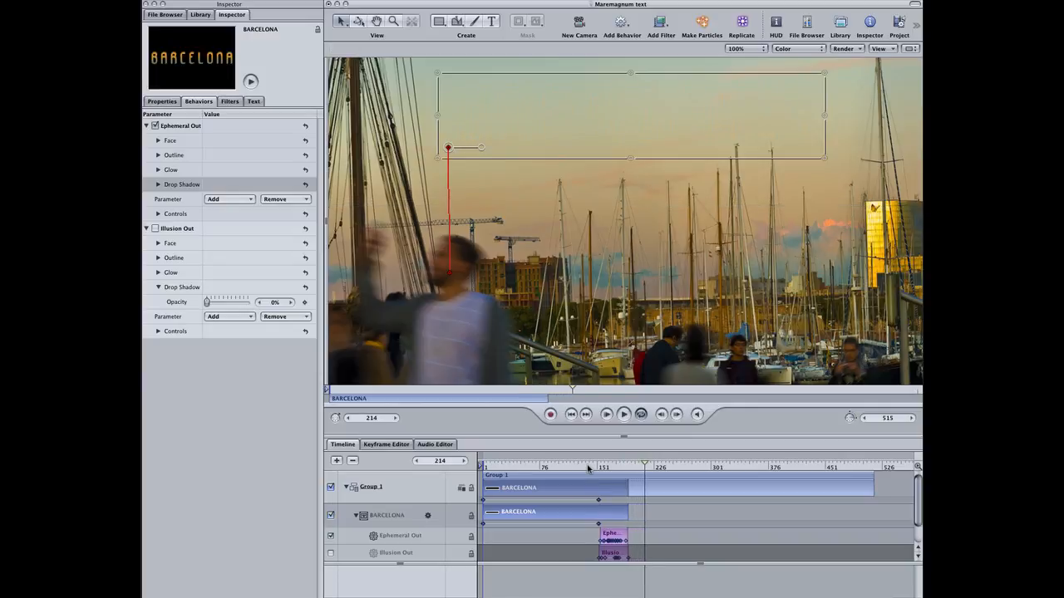
Zoom into the timeline and align the BARCELONA layer's end exactly with frame 192.
{"action": "left_click_drag", "start_coordinate": [628, 466], "coordinate": [628, 466]}
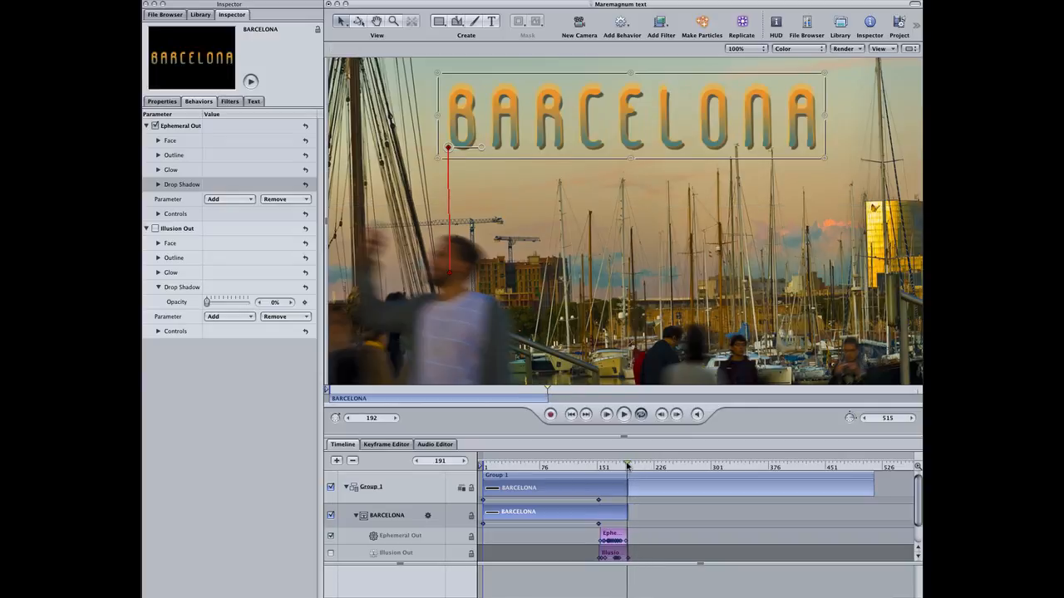
{"action": "left_click_drag", "start_coordinate": [918, 467], "coordinate": [921, 467]}
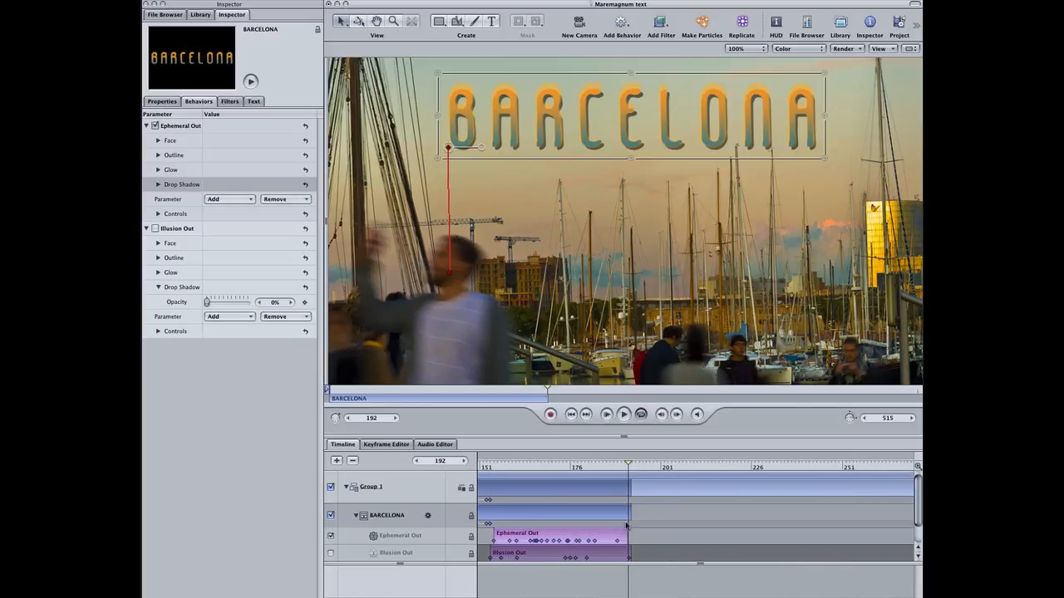
{"action": "left_click_drag", "start_coordinate": [631, 515], "coordinate": [628, 512]}
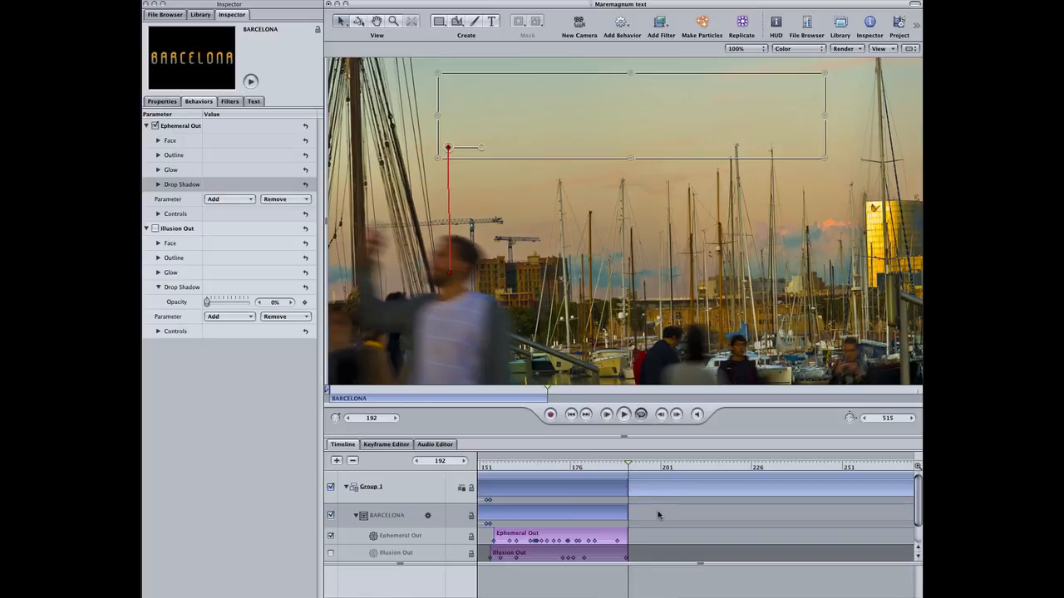
{"action": "left_click_drag", "start_coordinate": [918, 467], "coordinate": [912, 468]}
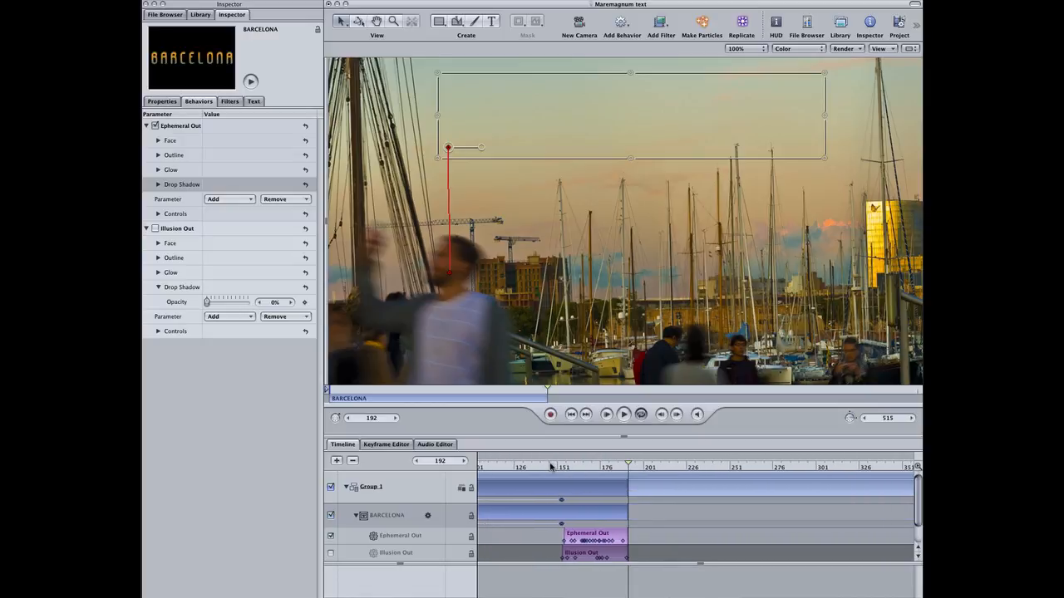
Play the Ephemeral Out section and return the playhead to frame 1.
{"action": "key", "text": "space"}
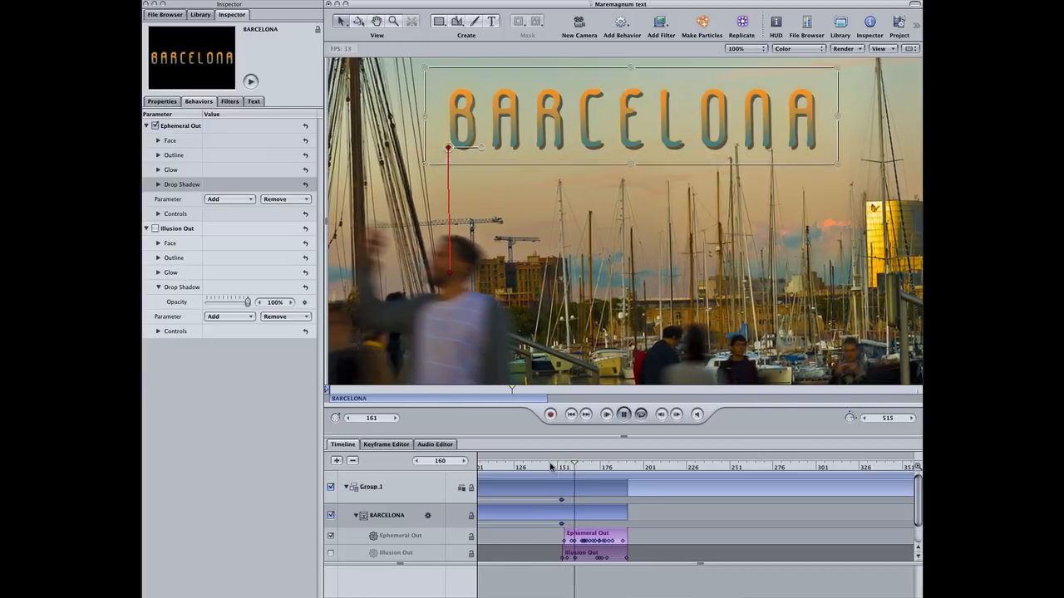
{"action": "key", "text": "space"}
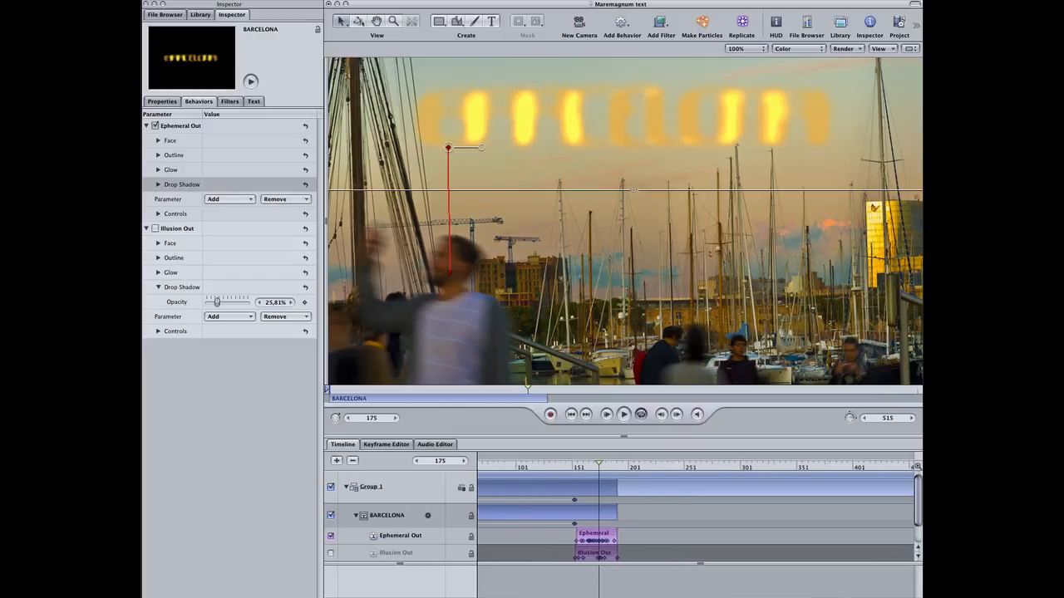
{"action": "left_click_drag", "start_coordinate": [510, 466], "coordinate": [479, 468]}
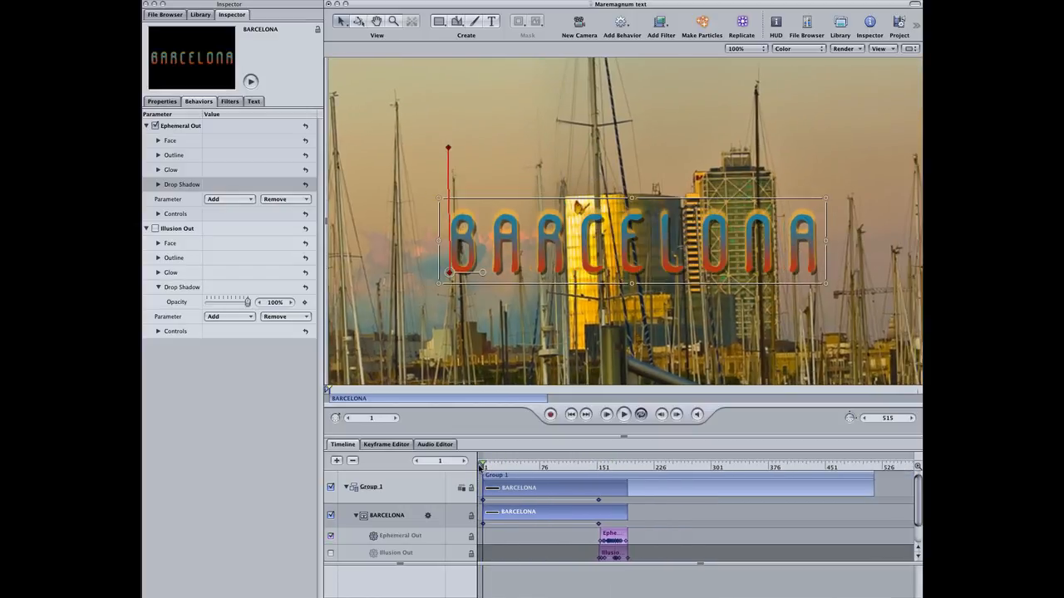